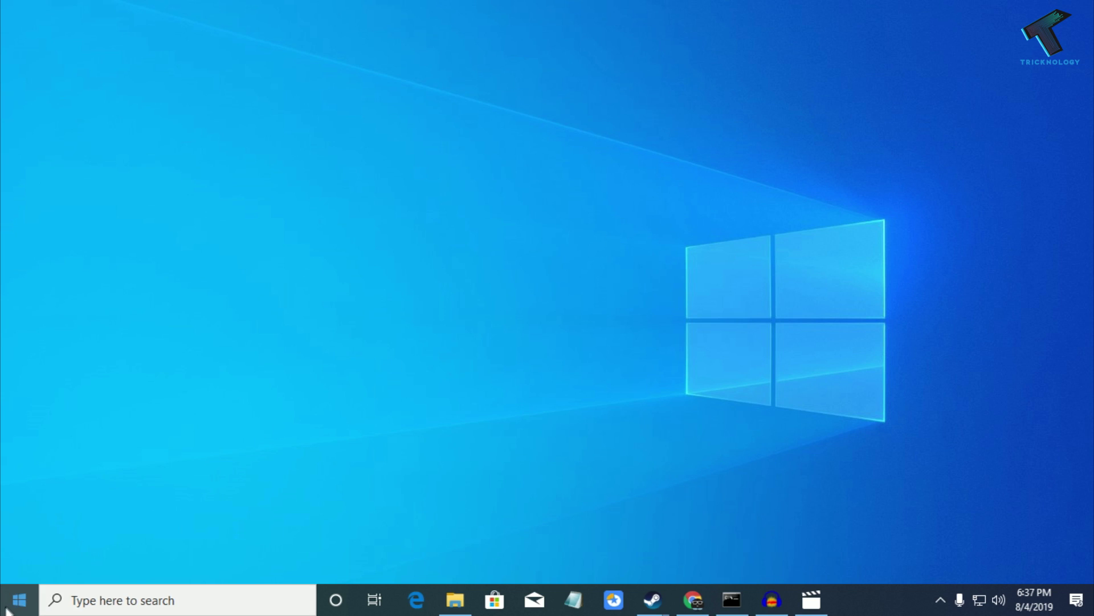
Step: Open the Run app from Start search and enter regedit in its Open field
left_click(7, 610)
type("run")
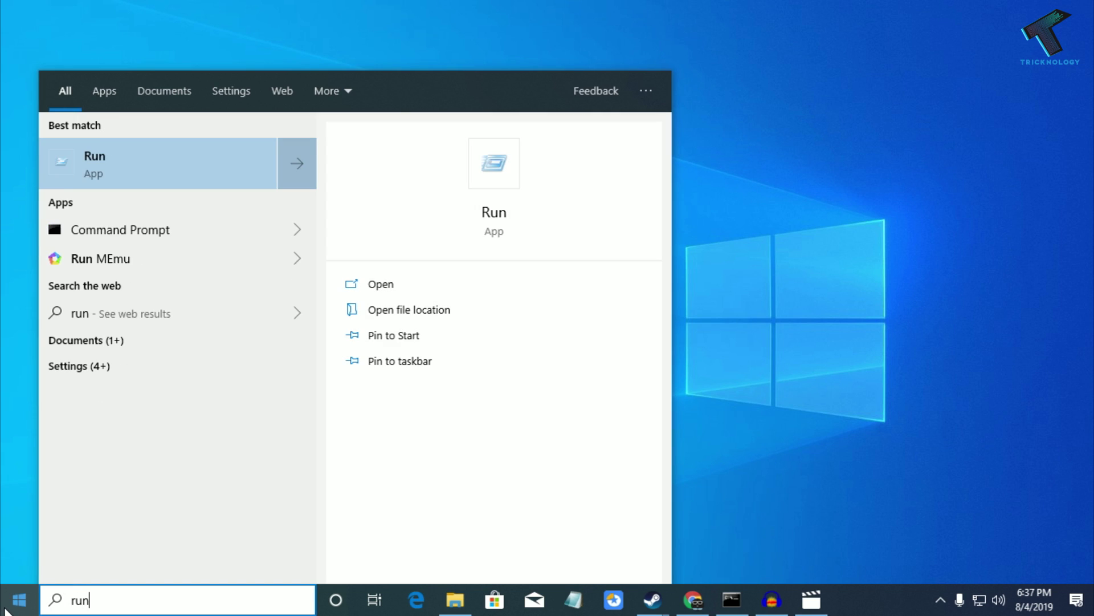
left_click(133, 160)
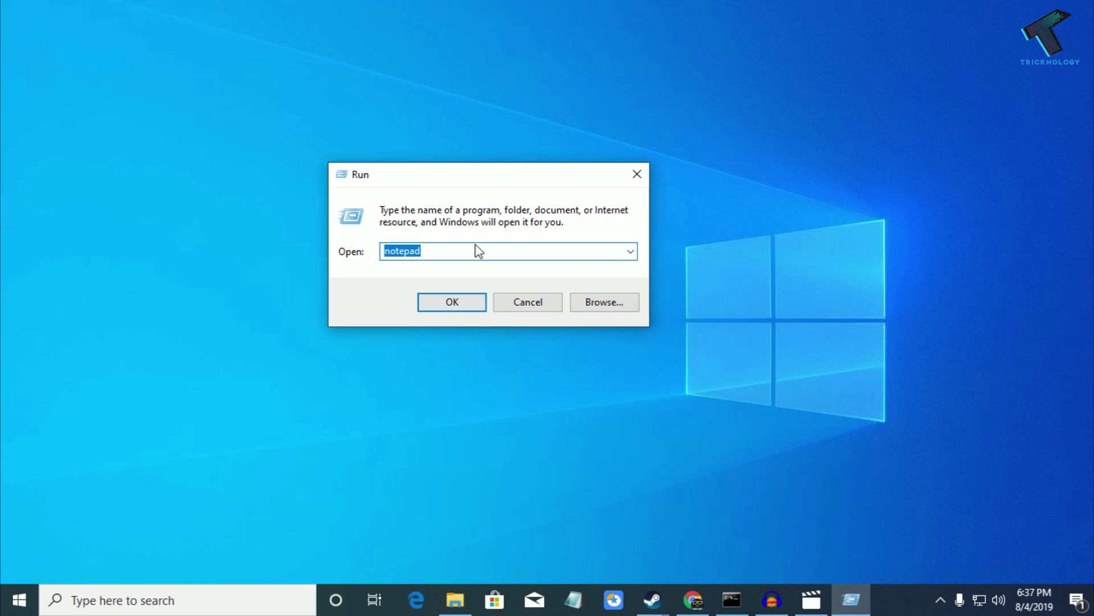
type("red")
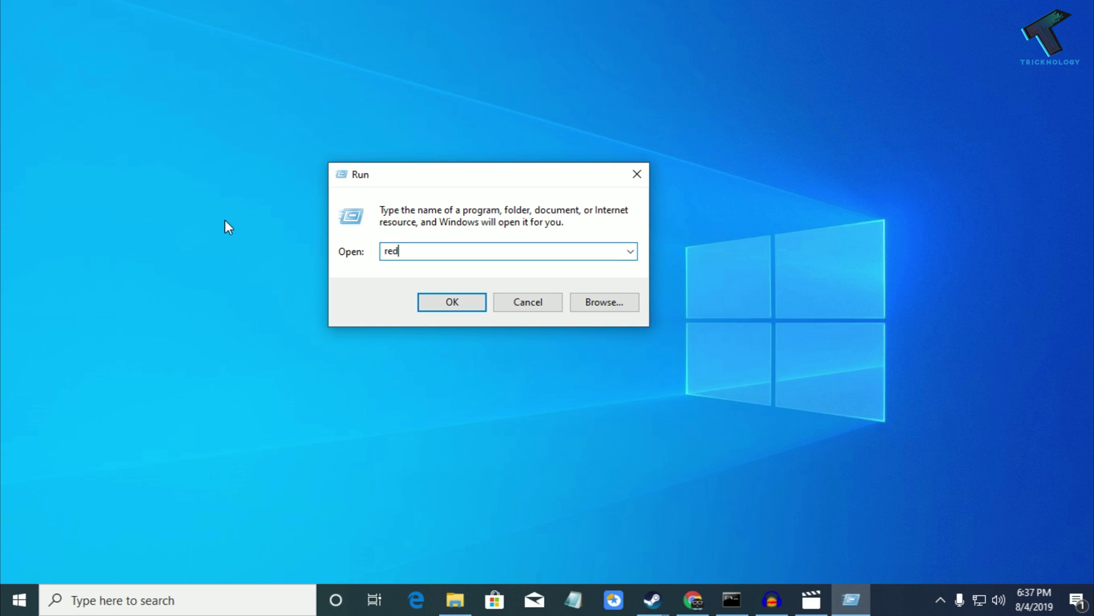
key("BackSpace")
type("gedit")
Step: Launch Registry Editor with administrator approval, maximize it and widen the key tree pane
left_click(423, 294)
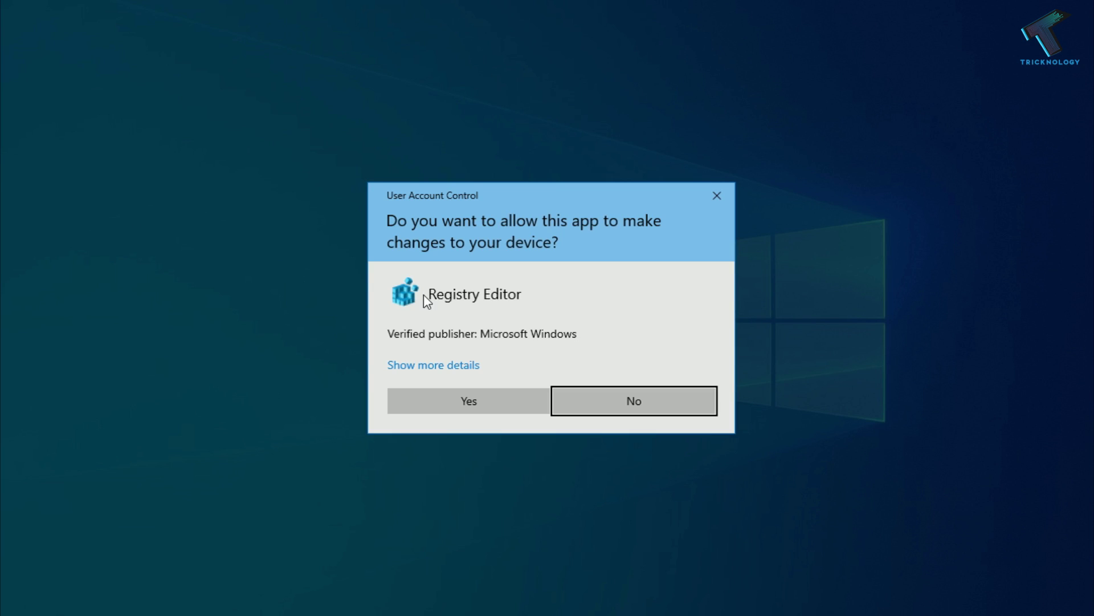
left_click(474, 399)
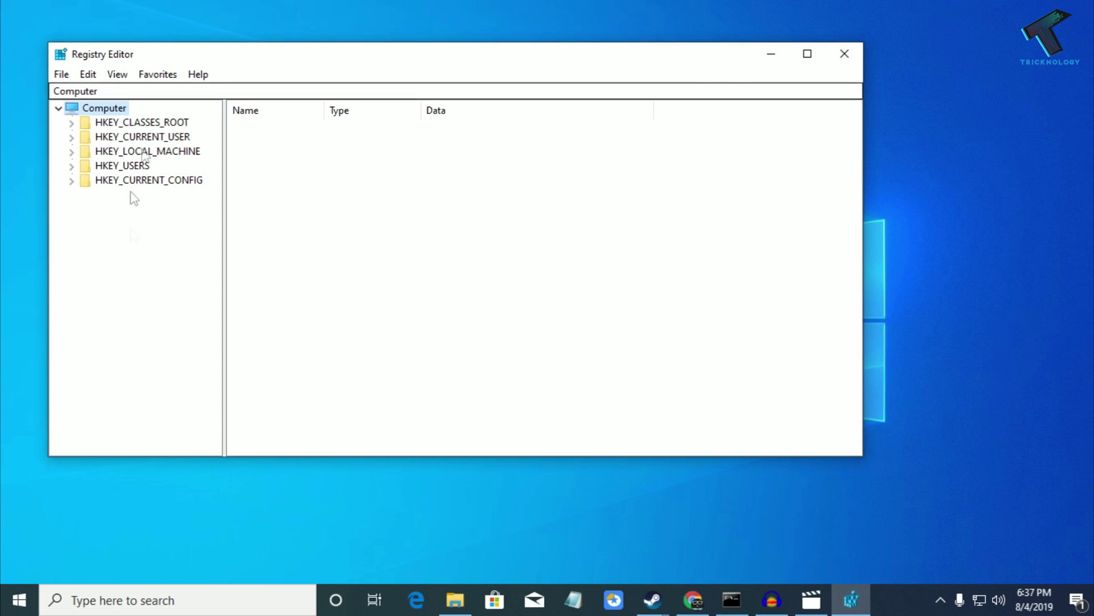
double_click(325, 59)
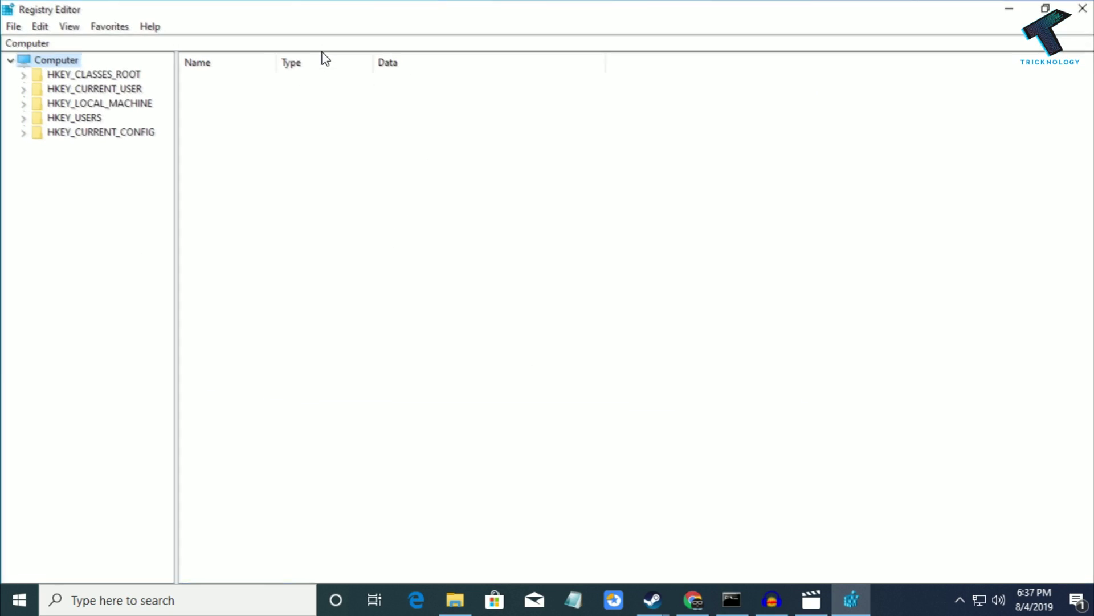
left_click_drag(176, 122, 203, 124)
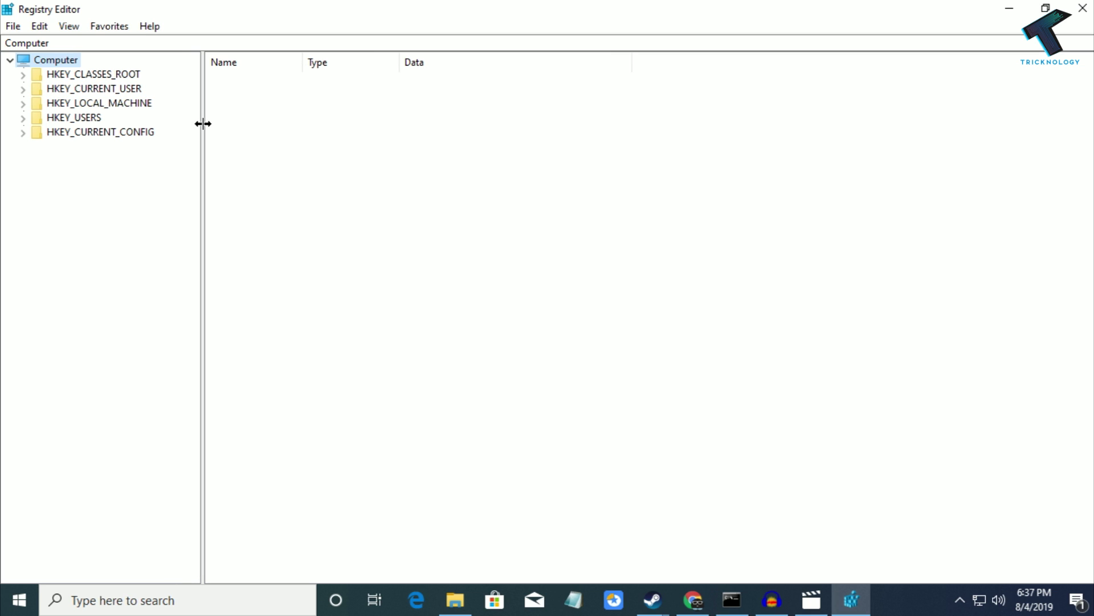
Step: Expand HKEY_LOCAL_MACHINE > SYSTEM > ControlSet001 > Control and bring up the Control key's actions
left_click(23, 104)
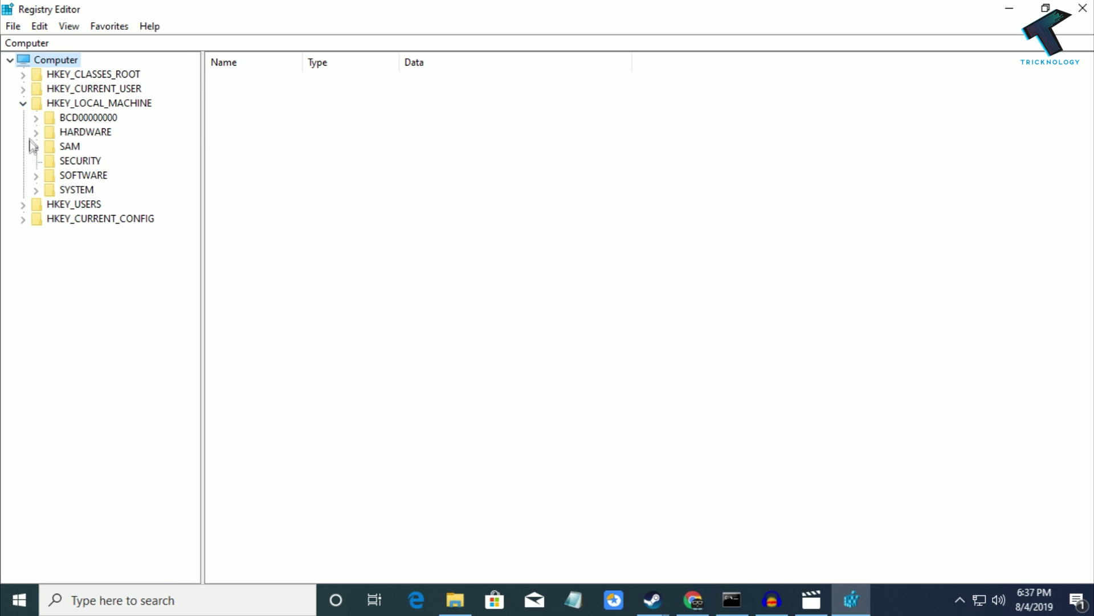
left_click(36, 190)
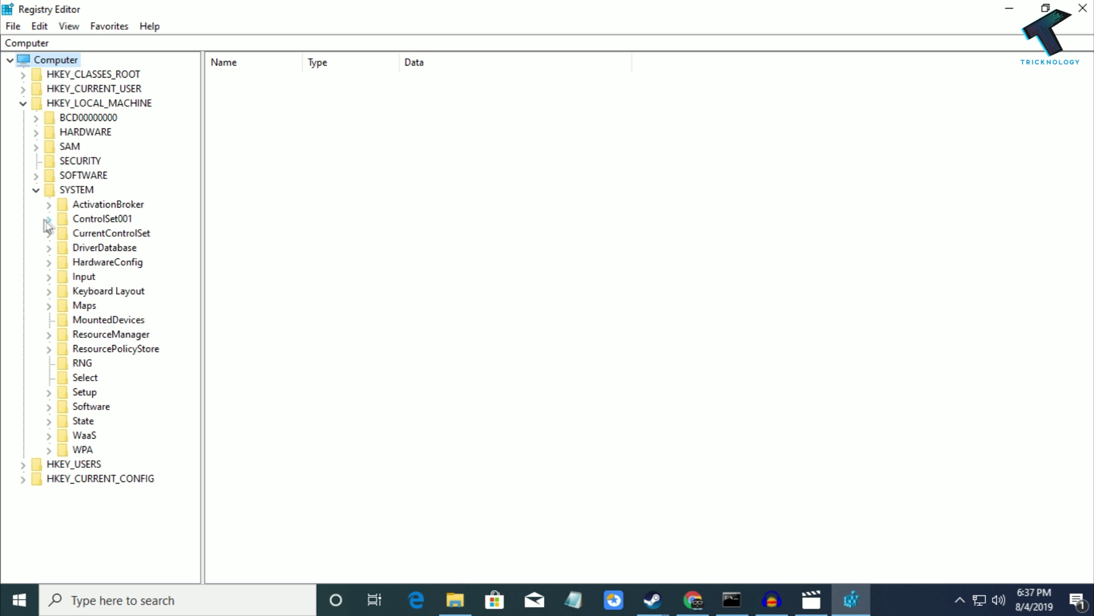
left_click(49, 220)
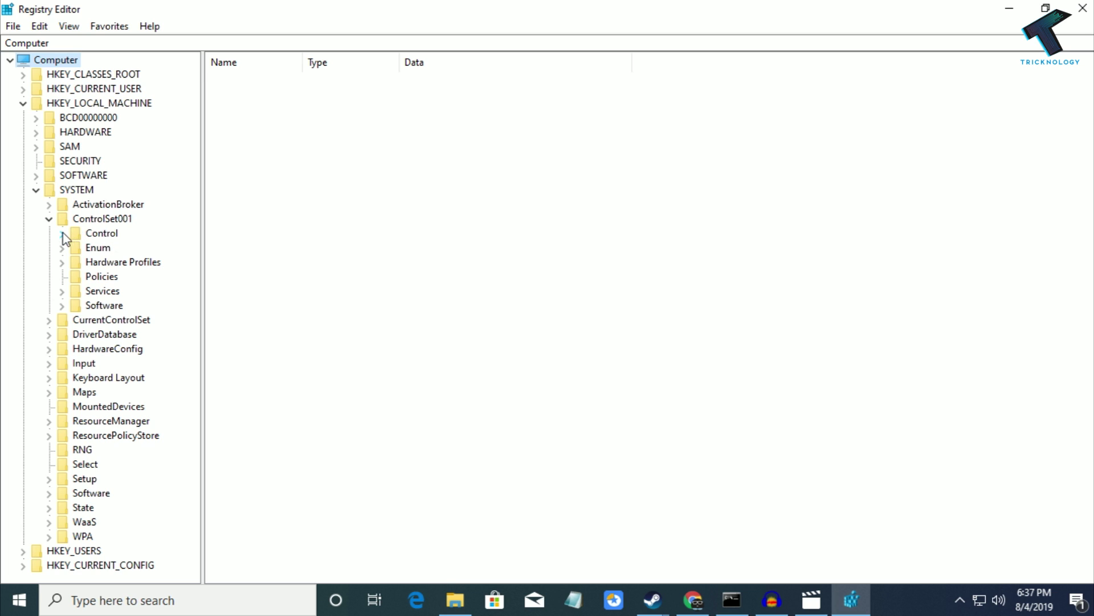
left_click(62, 234)
scroll(141, 171, "down", 1)
scroll(141, 171, "down", 2)
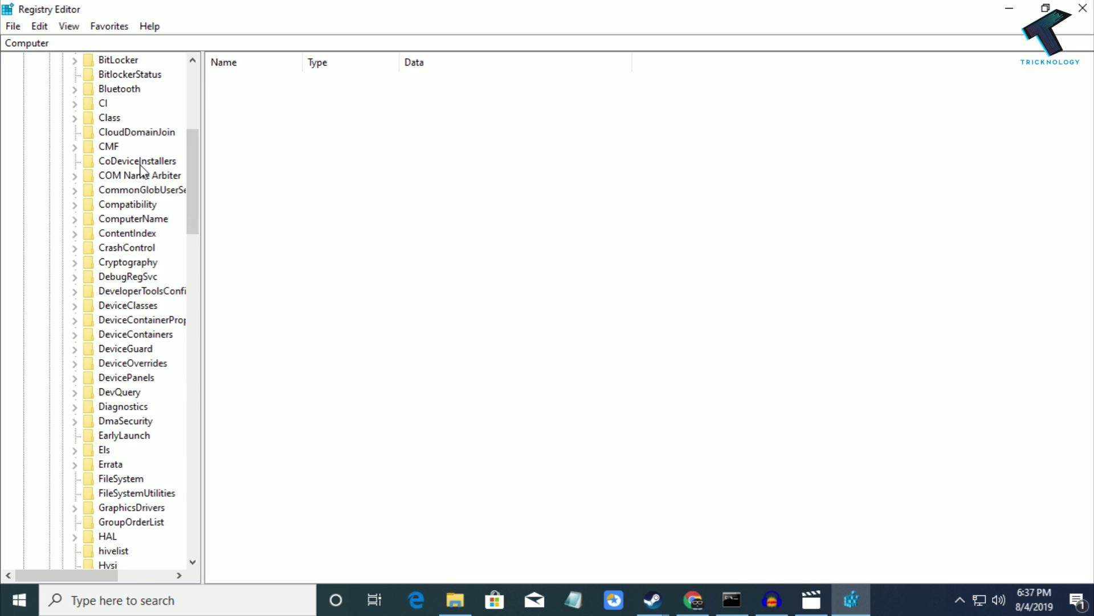
key("s")
scroll(171, 342, "down", 3)
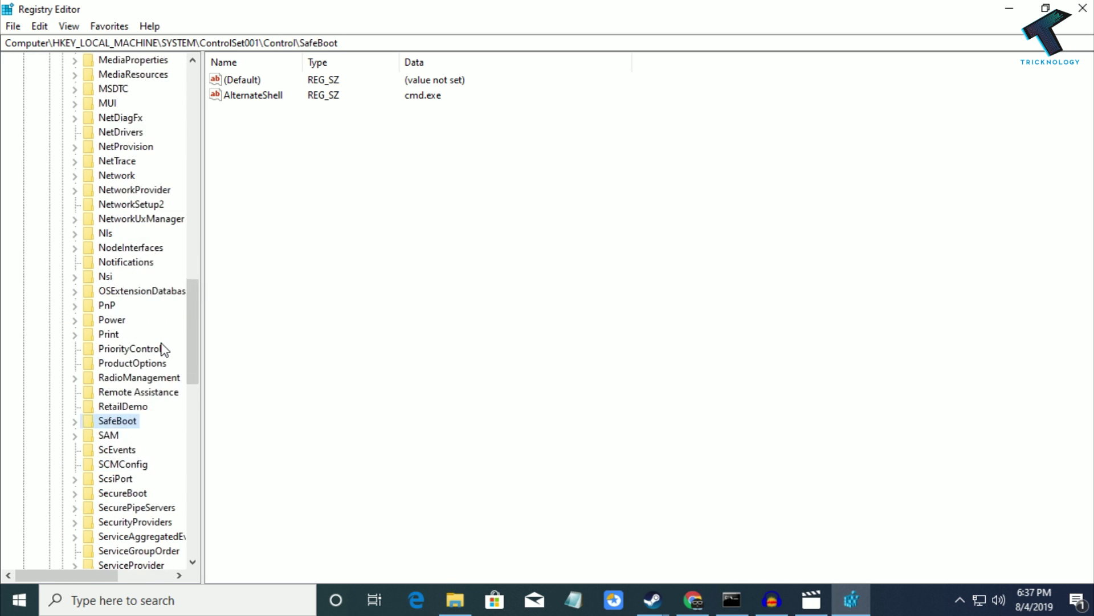
scroll(163, 349, "down", 2)
left_click_drag(201, 433, 317, 431)
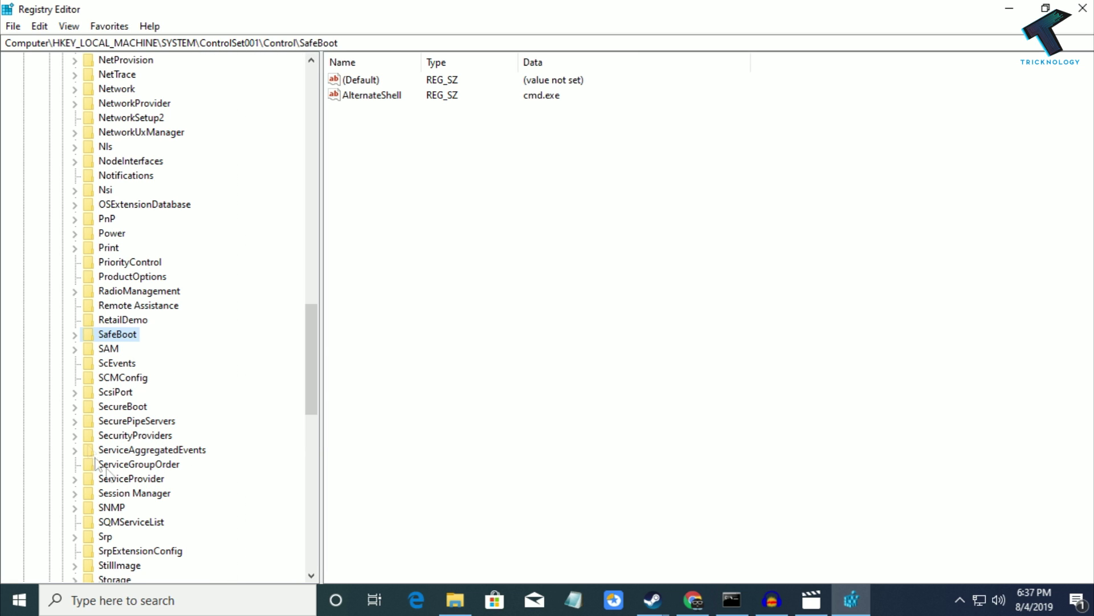
scroll(142, 464, "down", 1)
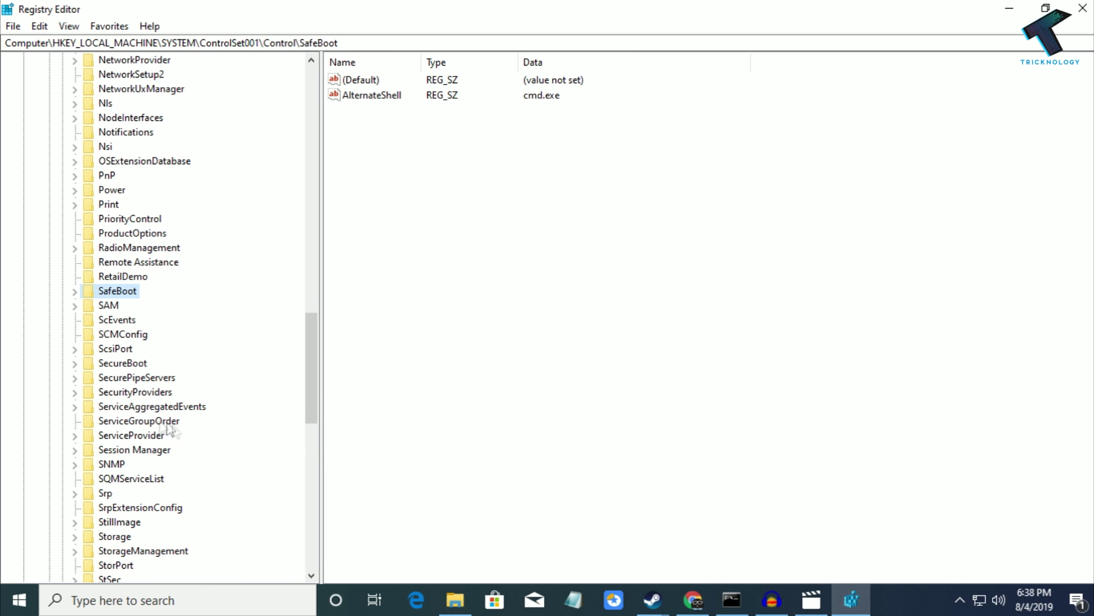
scroll(195, 435, "up", 15)
scroll(195, 437, "up", 12)
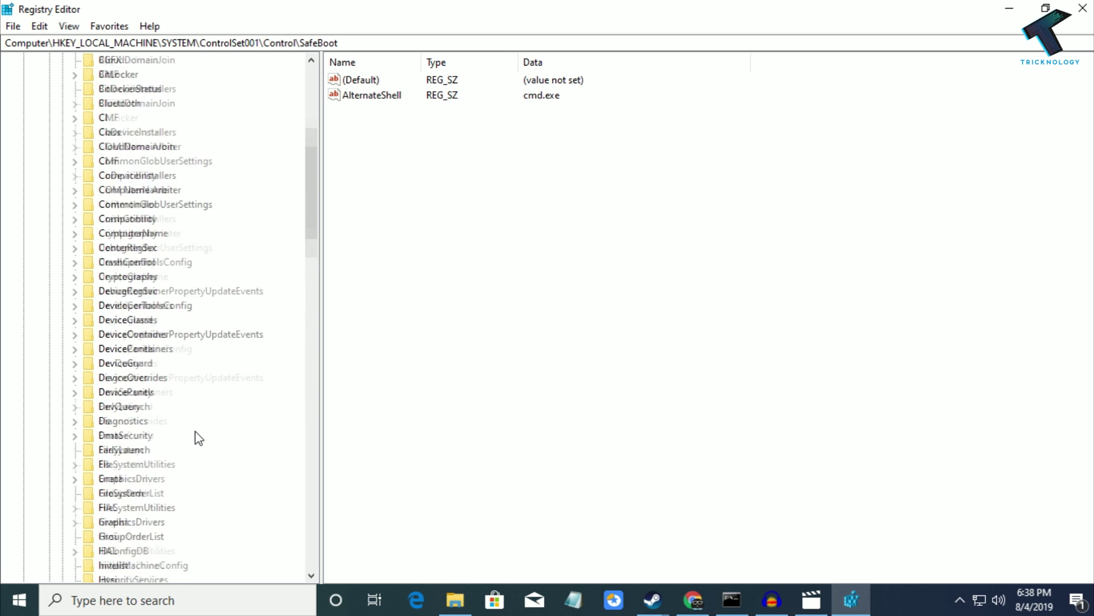
right_click(112, 233)
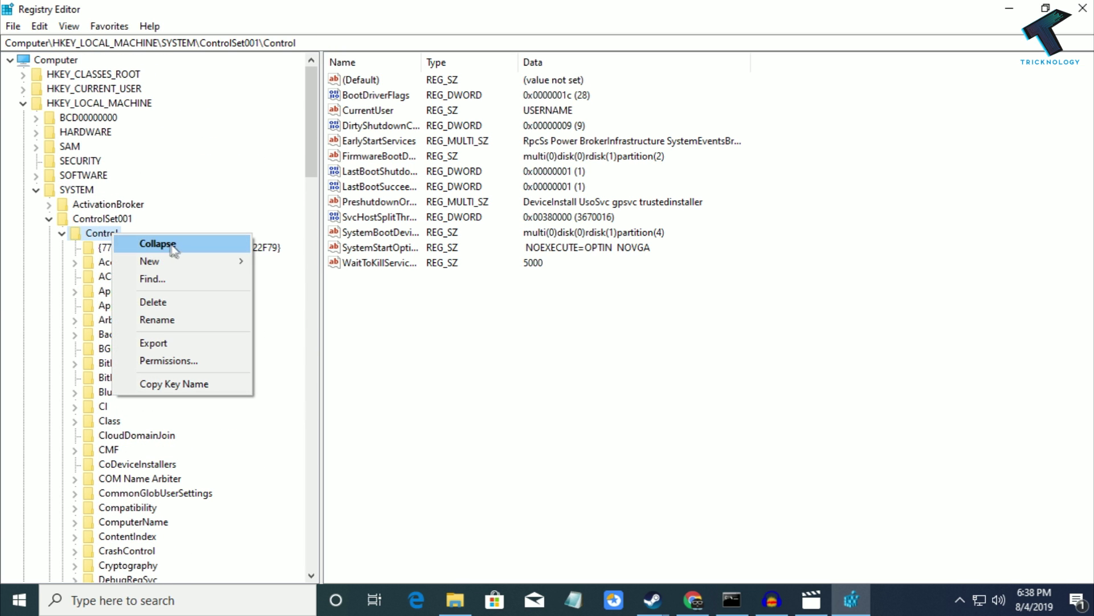
Step: Create a new key under Control named Storage Device Policies
mouse_move(225, 261)
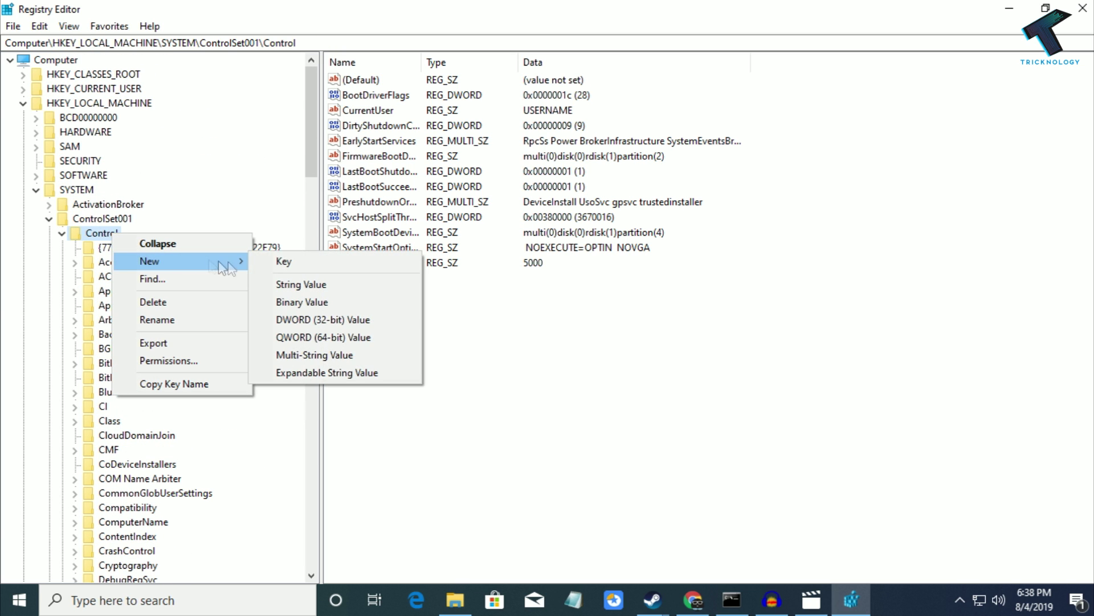
left_click(288, 268)
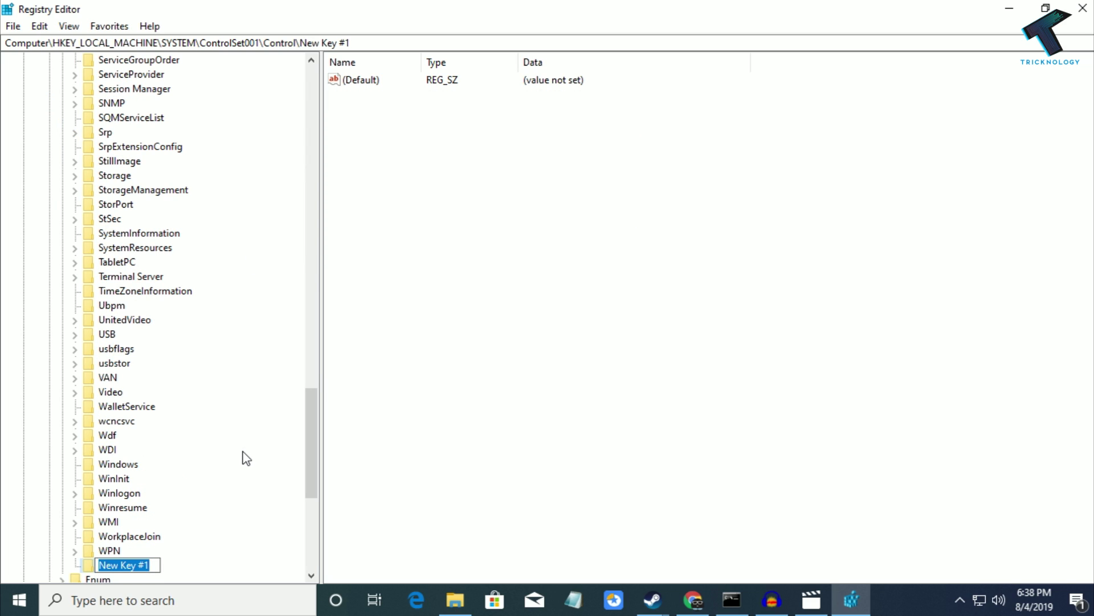
type("Stora")
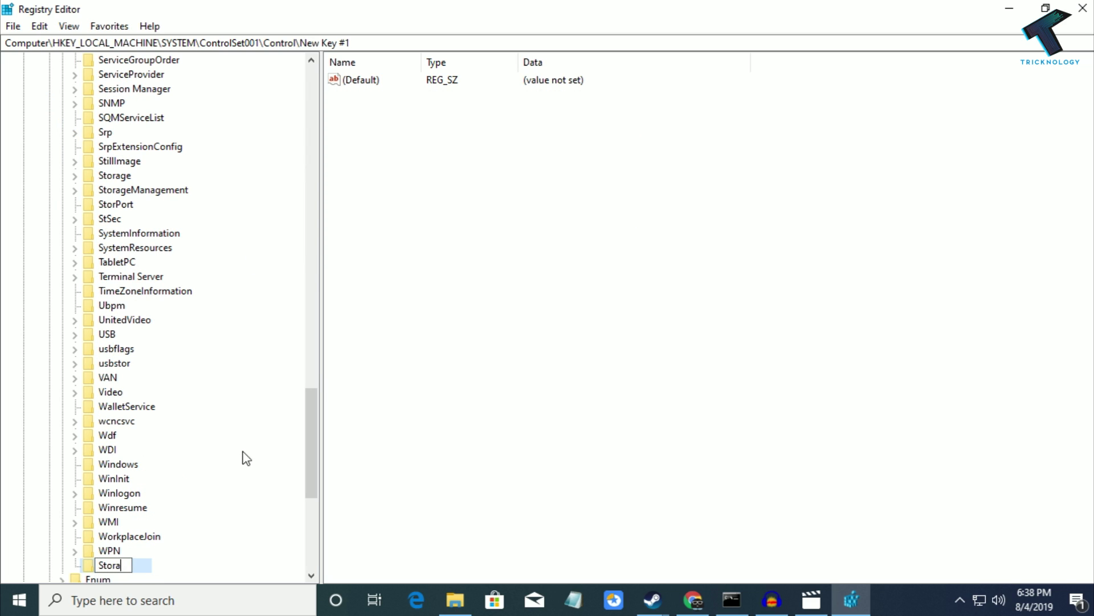
type("ge Device ")
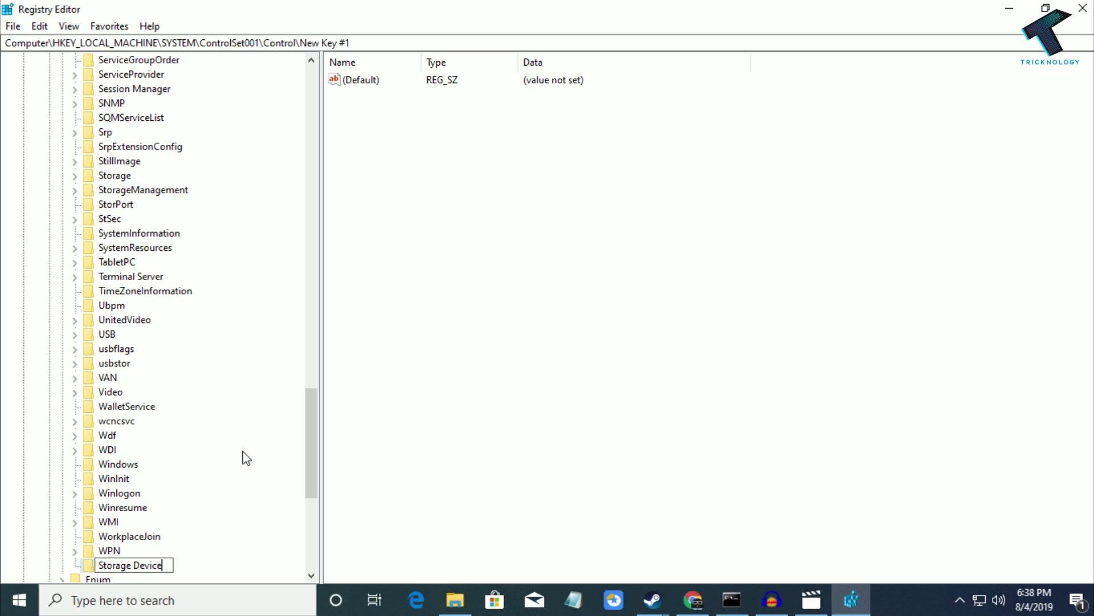
type("Policies")
left_click(413, 479)
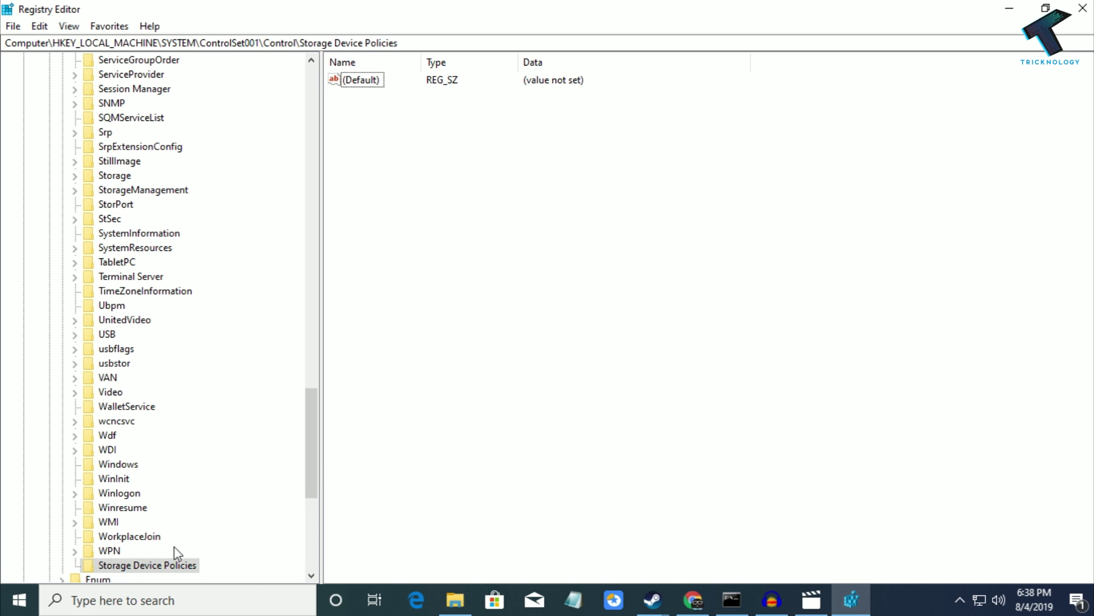
Step: Select the Storage Device Policies key, show its New submenu, then switch to File Explorer
scroll(175, 547, "down", 2)
left_click(186, 478)
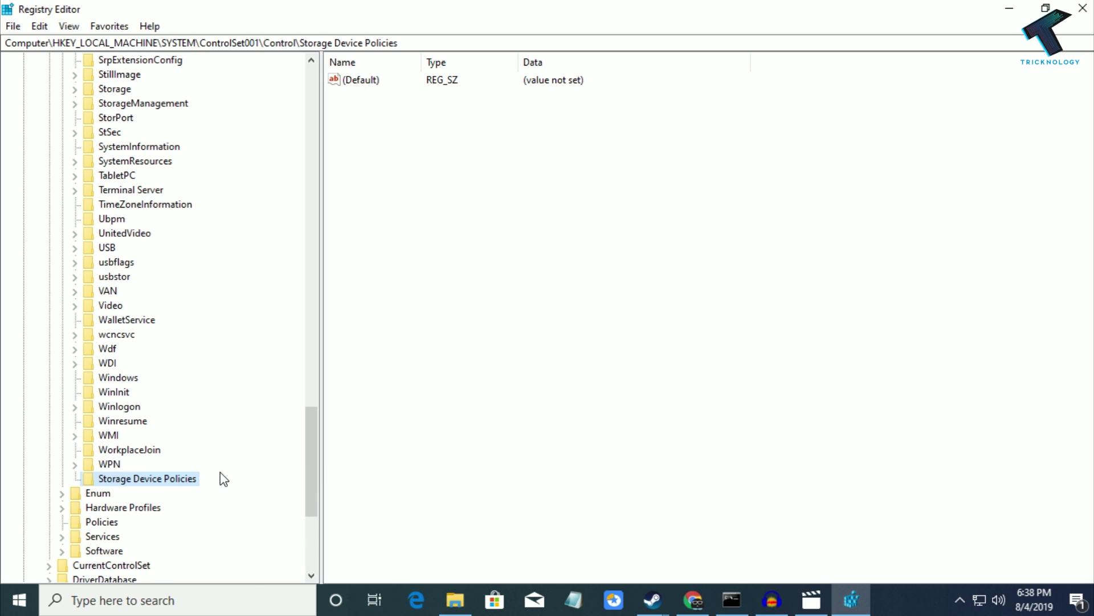
scroll(222, 479, "down", 2)
key("Tab")
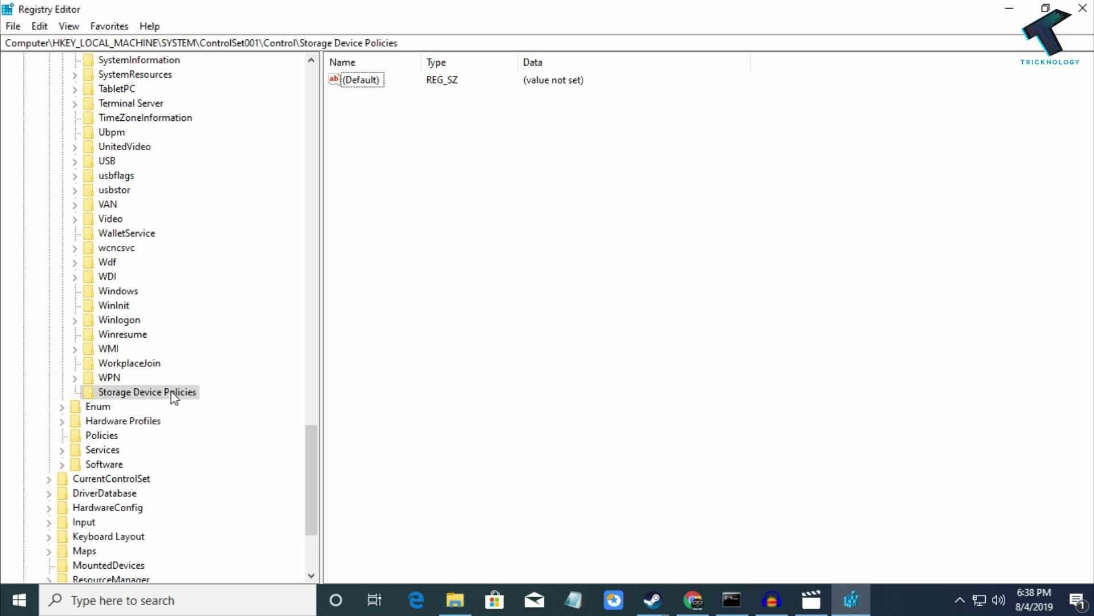
right_click(171, 392)
mouse_move(221, 418)
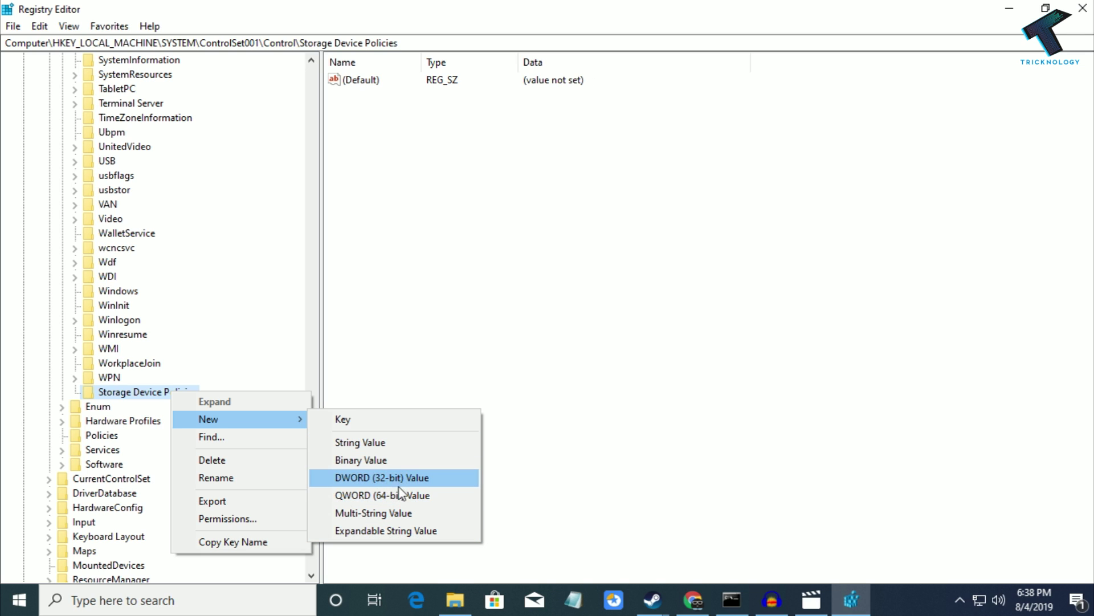
left_click(454, 598)
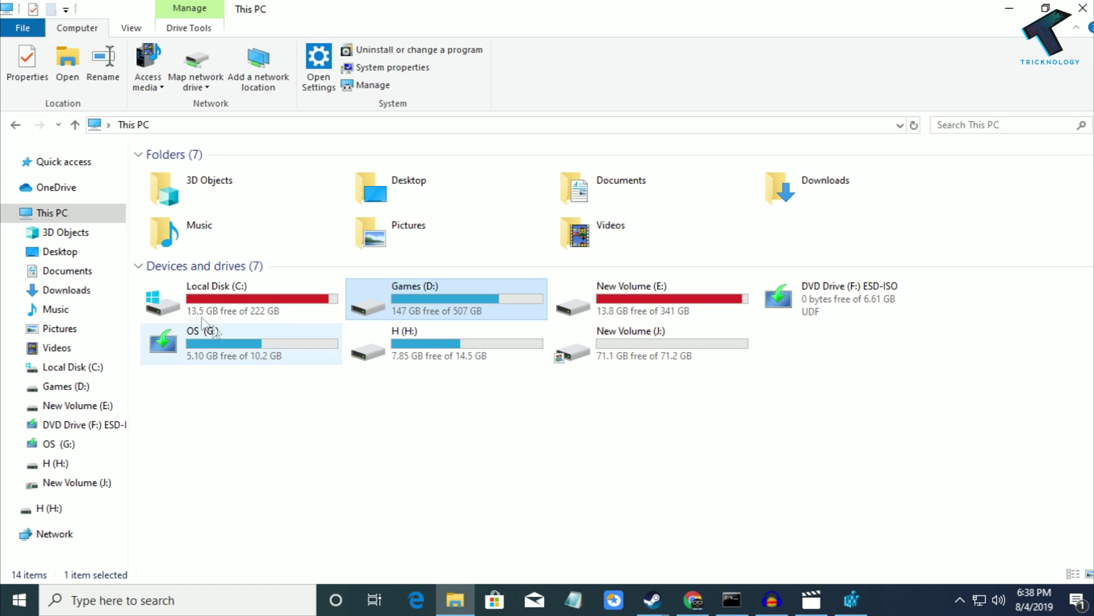
Step: Check This PC's system properties (Windows 10 Pro, 64-bit), then close the System window
right_click(54, 213)
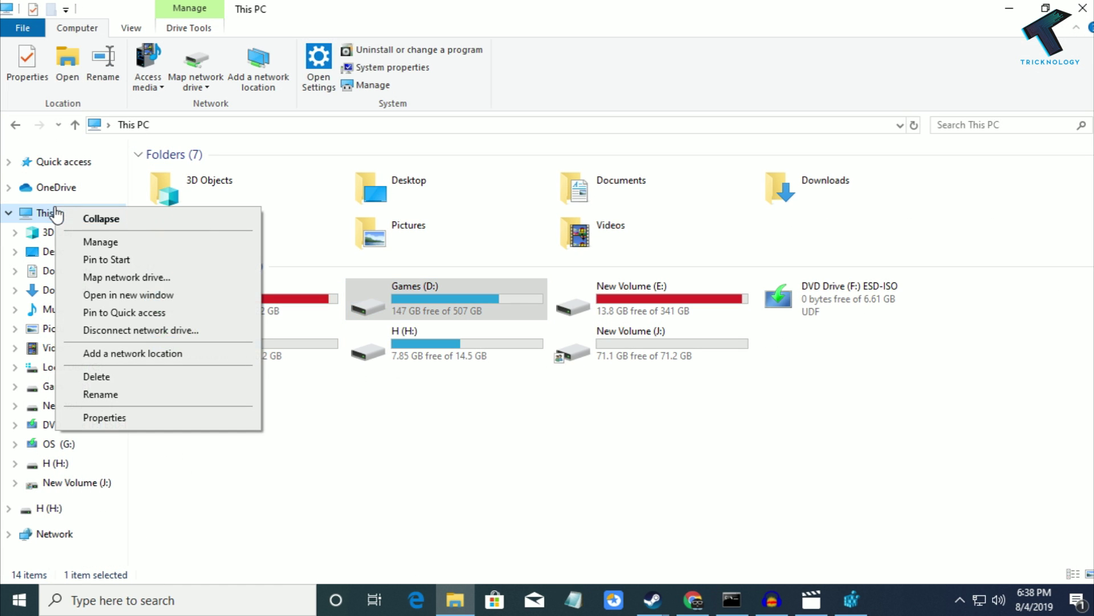
left_click(122, 418)
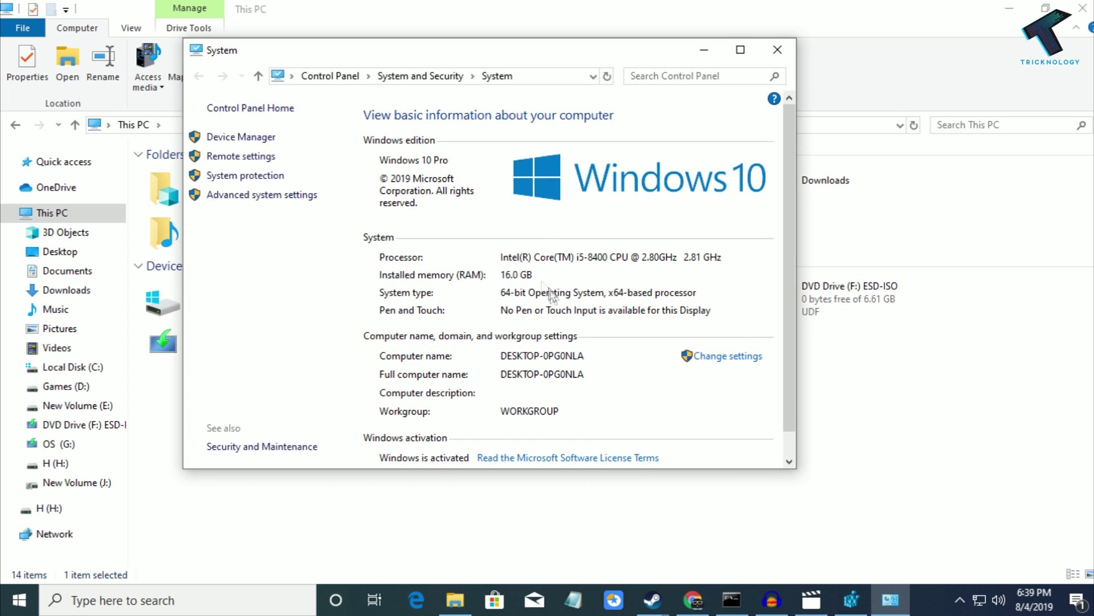
left_click(777, 50)
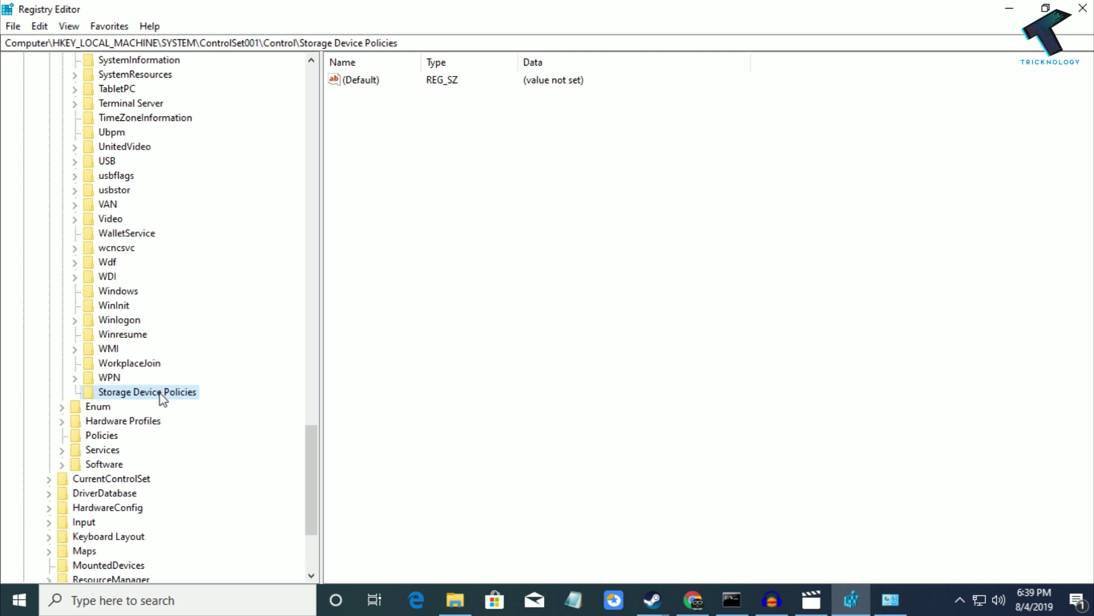
Step: Create a QWORD (64-bit) value named Write Protect in Storage Device Policies
right_click(163, 393)
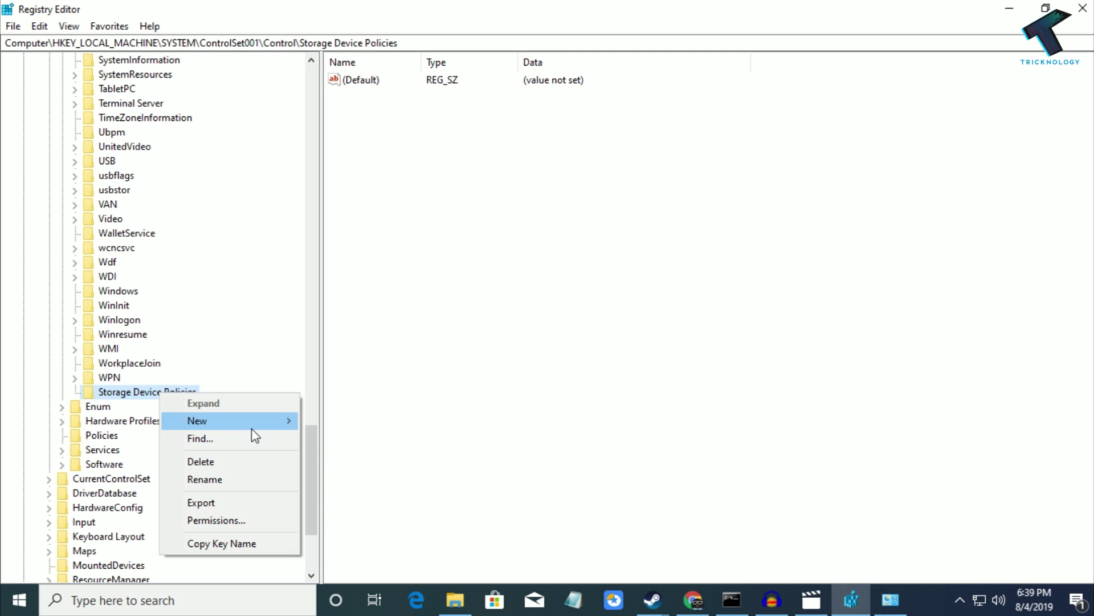
mouse_move(251, 422)
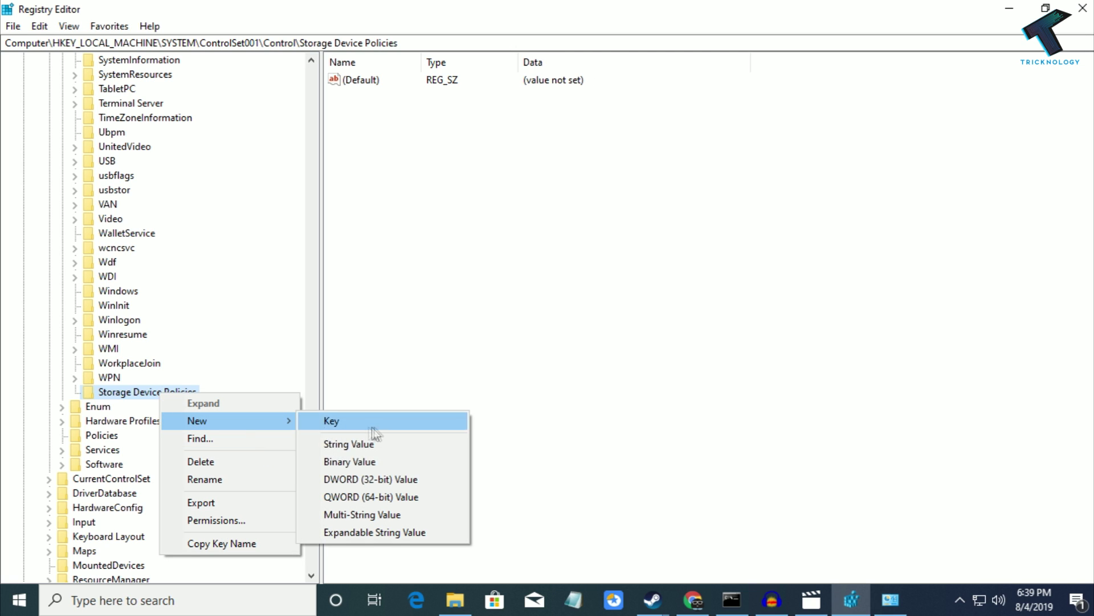
left_click(393, 500)
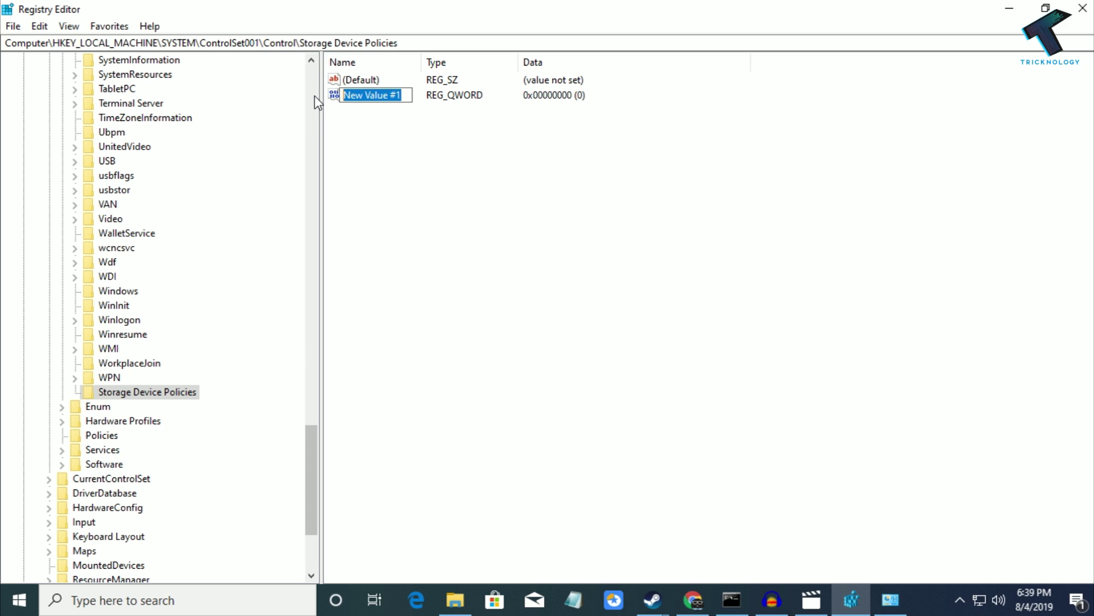
type("Write")
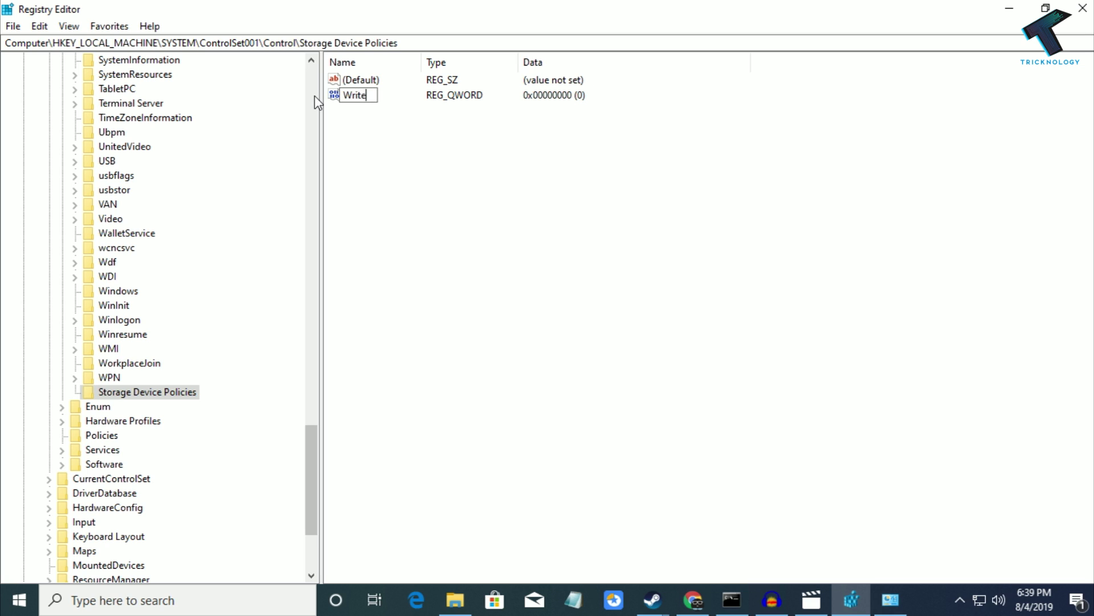
type(" Protect")
key("Return")
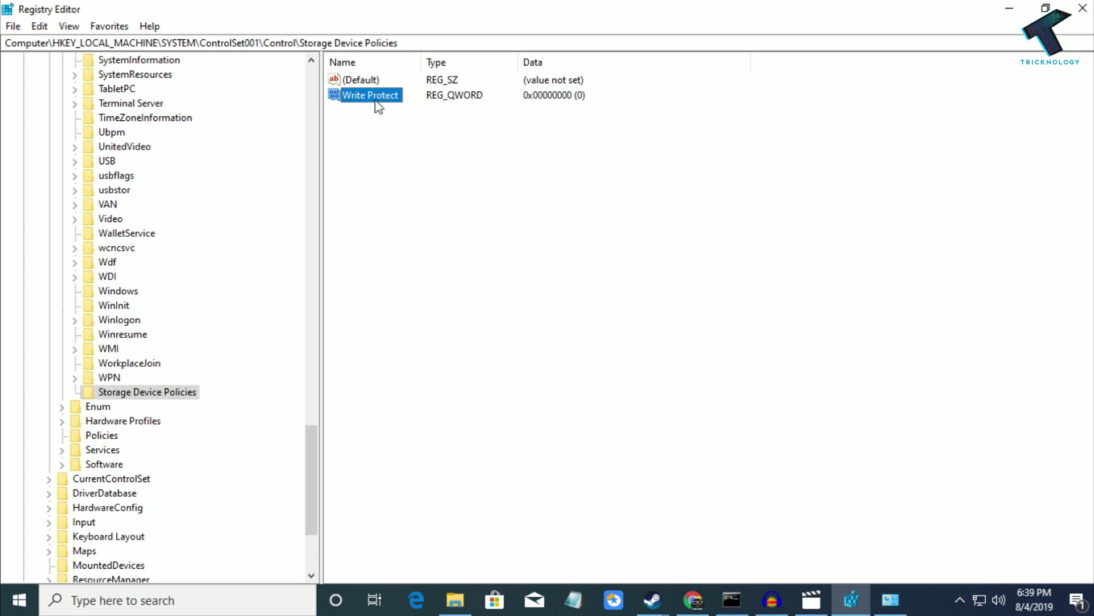
Step: Keep Write Protect's value data at 0 and close Registry Editor
double_click(370, 96)
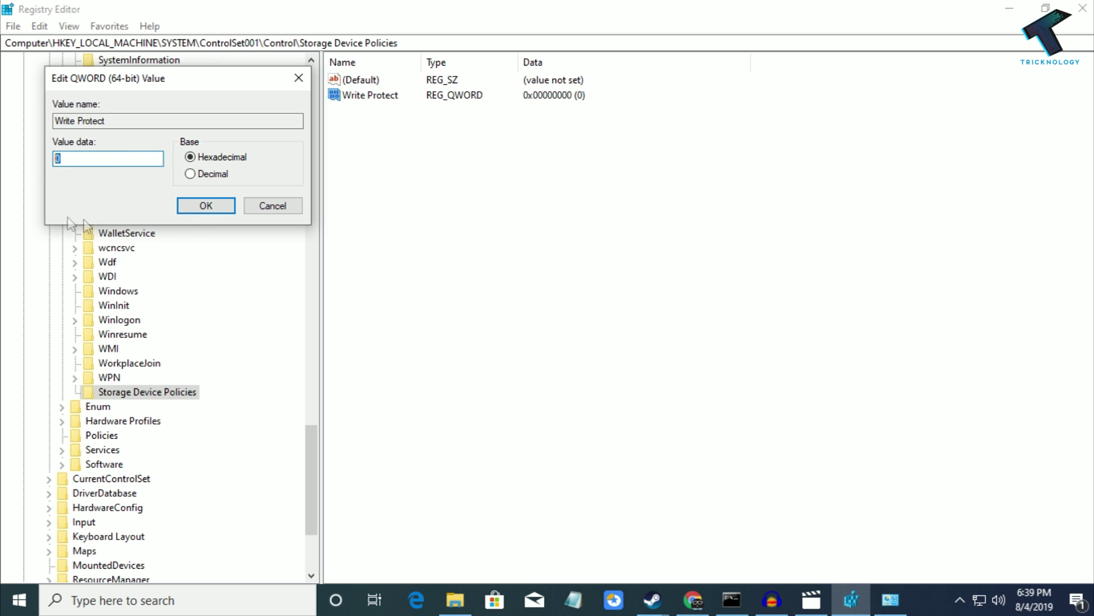
left_click(188, 212)
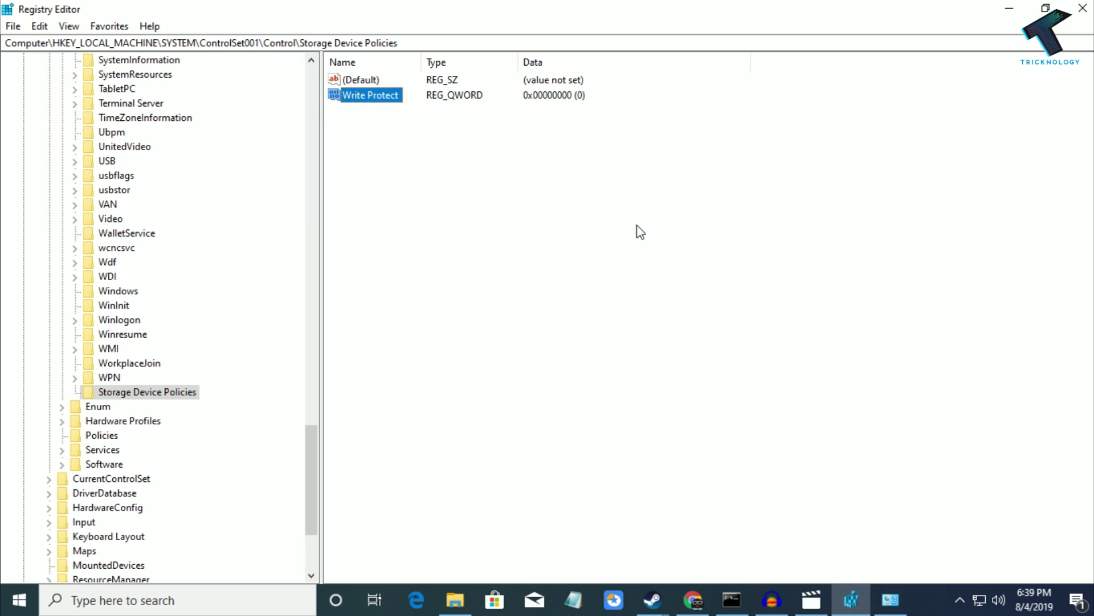
key("alt+F4")
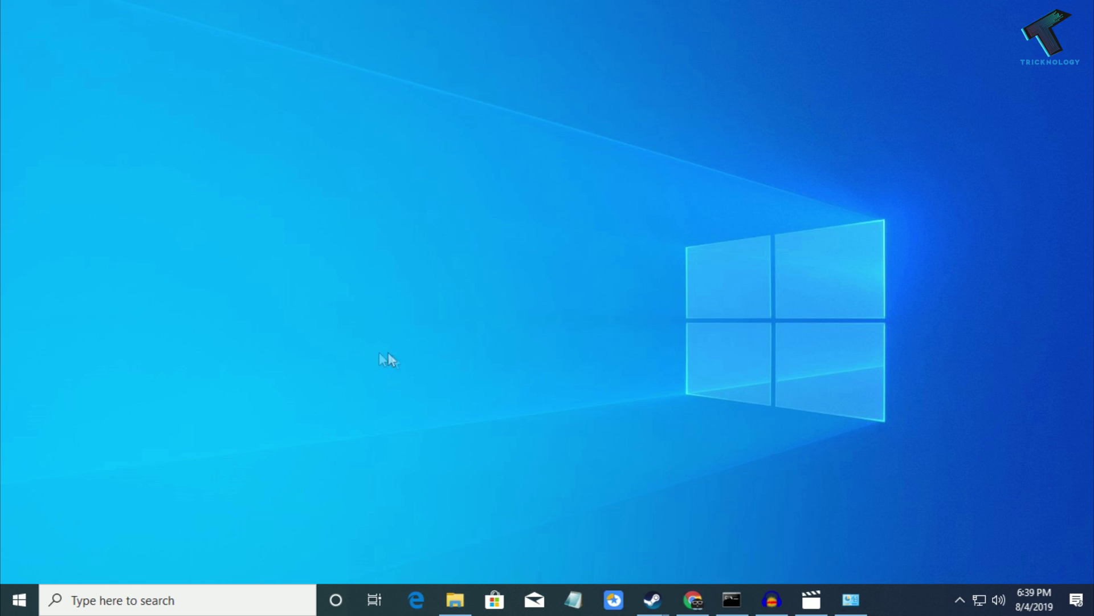
Step: Run Command Prompt as administrator from a Start search for cmd and approve elevation
left_click(19, 599)
type("c")
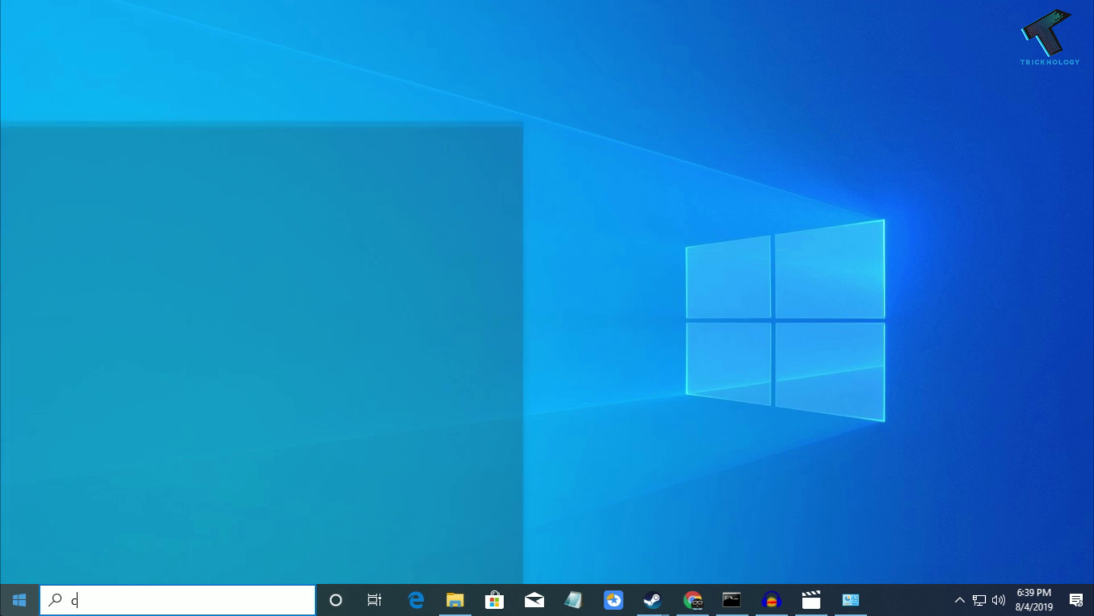
type("md")
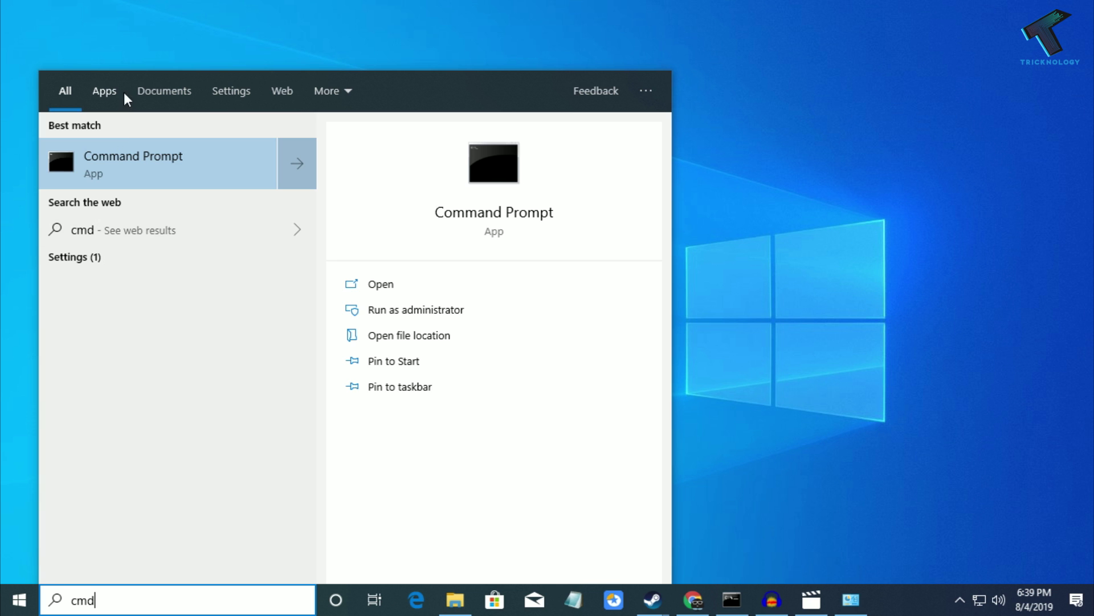
right_click(136, 173)
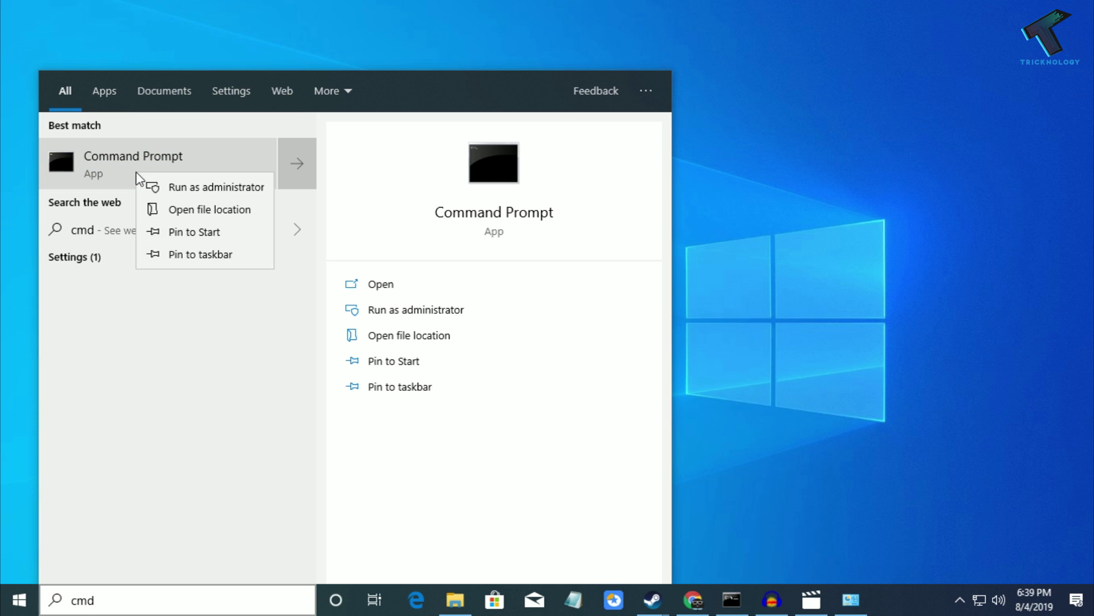
left_click(235, 188)
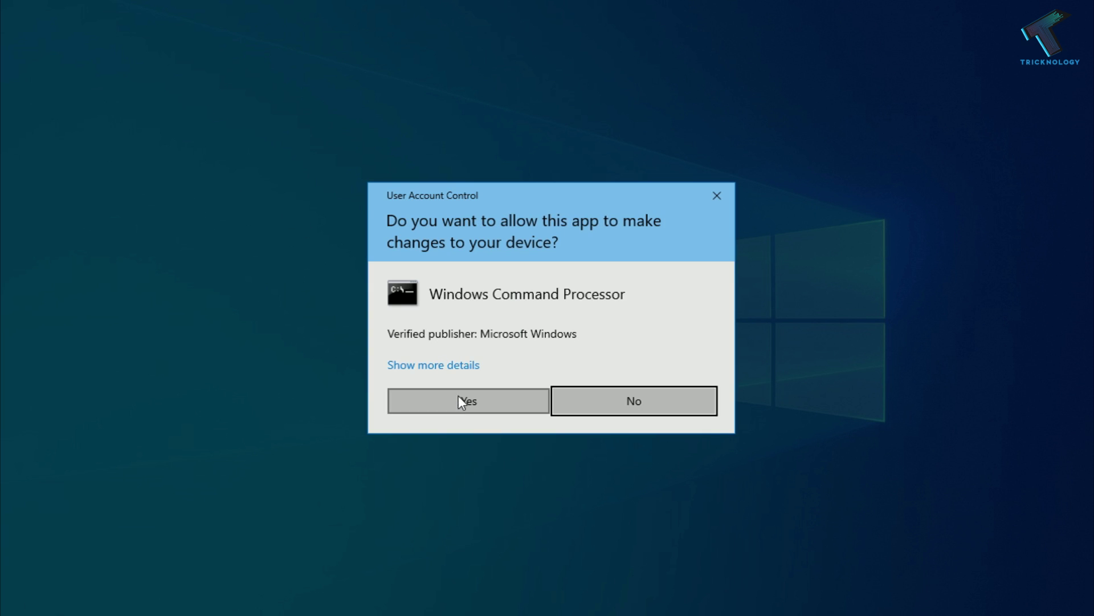
left_click(460, 399)
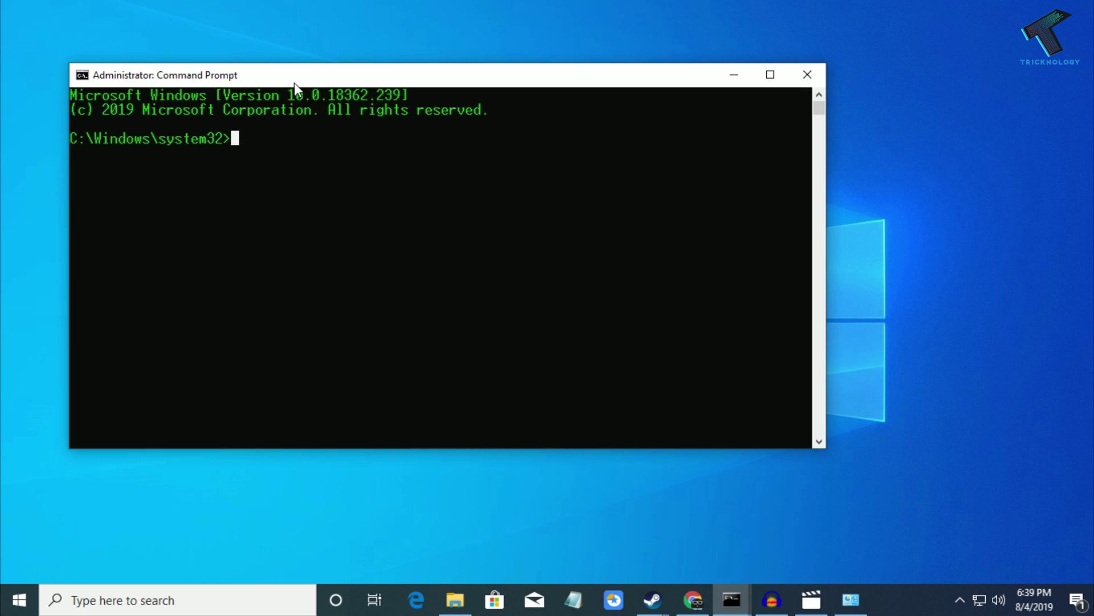
Step: Start DiskPart and run list disk to show all attached disks
left_click_drag(295, 88, 437, 145)
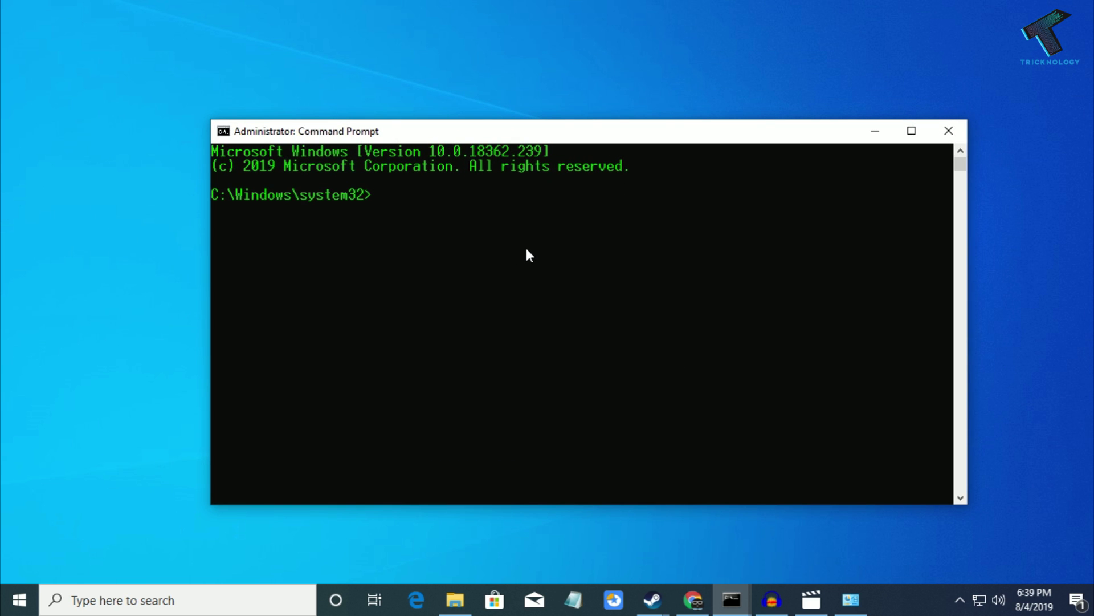
type("diskpart")
key("Return")
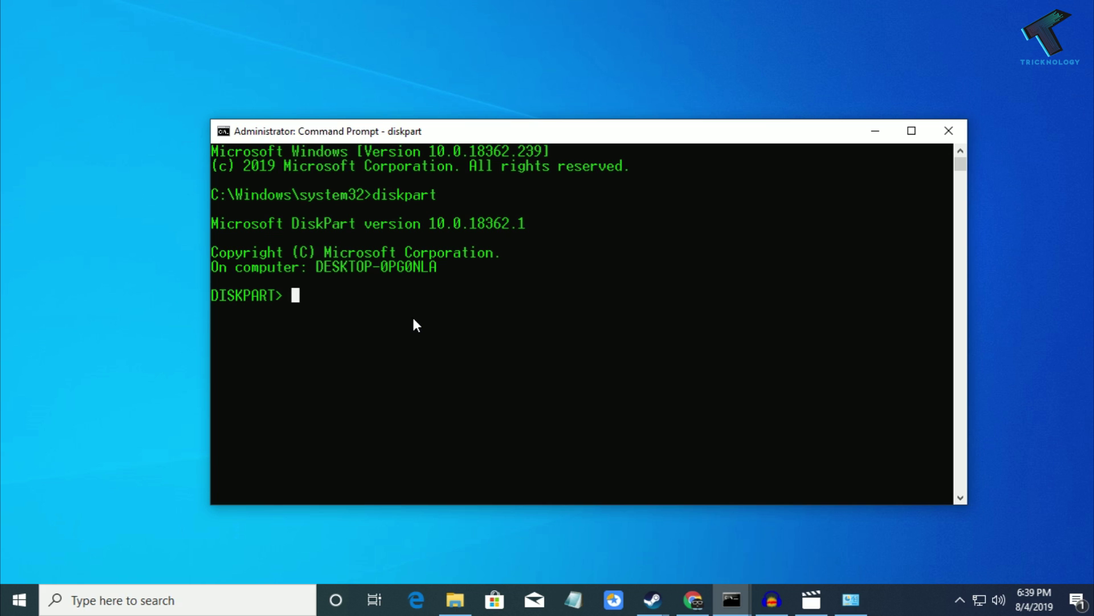
type("list disk")
key("Return")
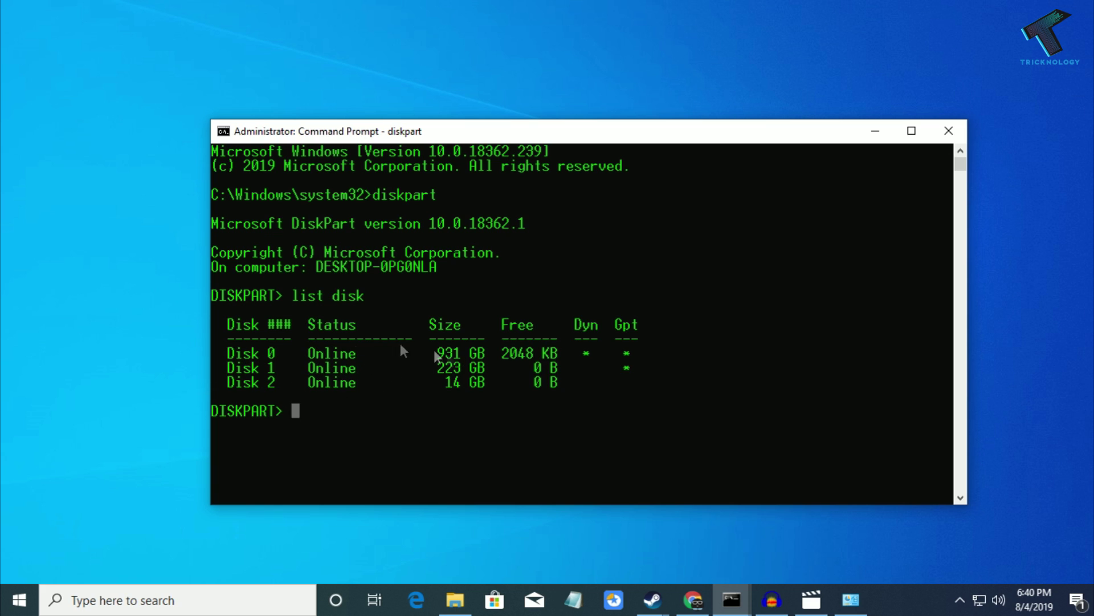
Step: Highlight the disk sizes to point out Disk 2's 14 GB capacity
mouse_move(437, 352)
left_mouse_down()
mouse_move(485, 351)
mouse_move(431, 369)
left_mouse_up()
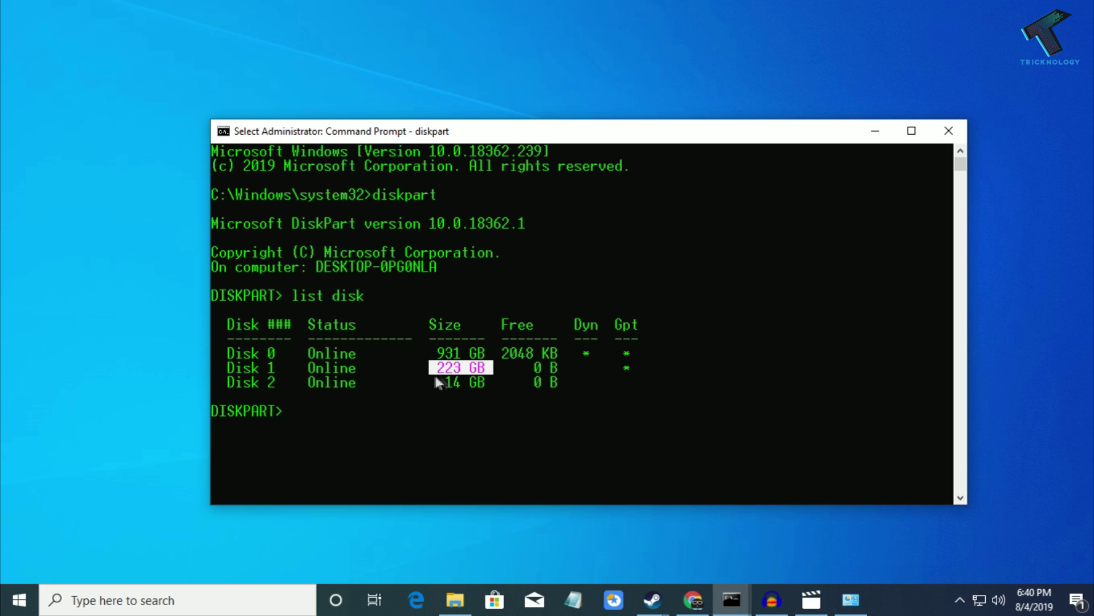
left_click_drag(498, 379, 228, 393)
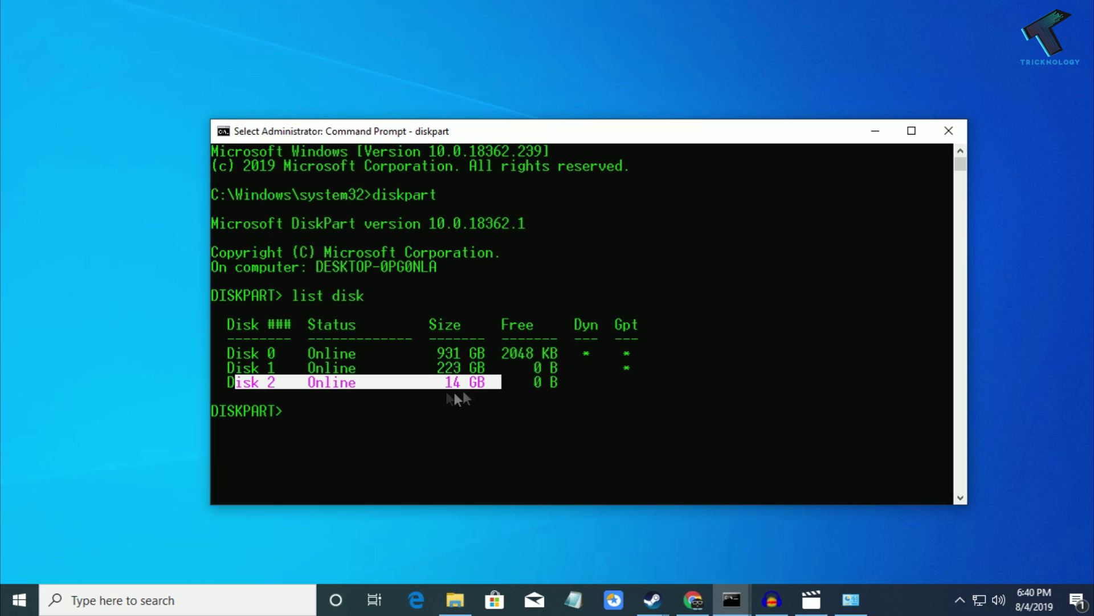
left_click(450, 423)
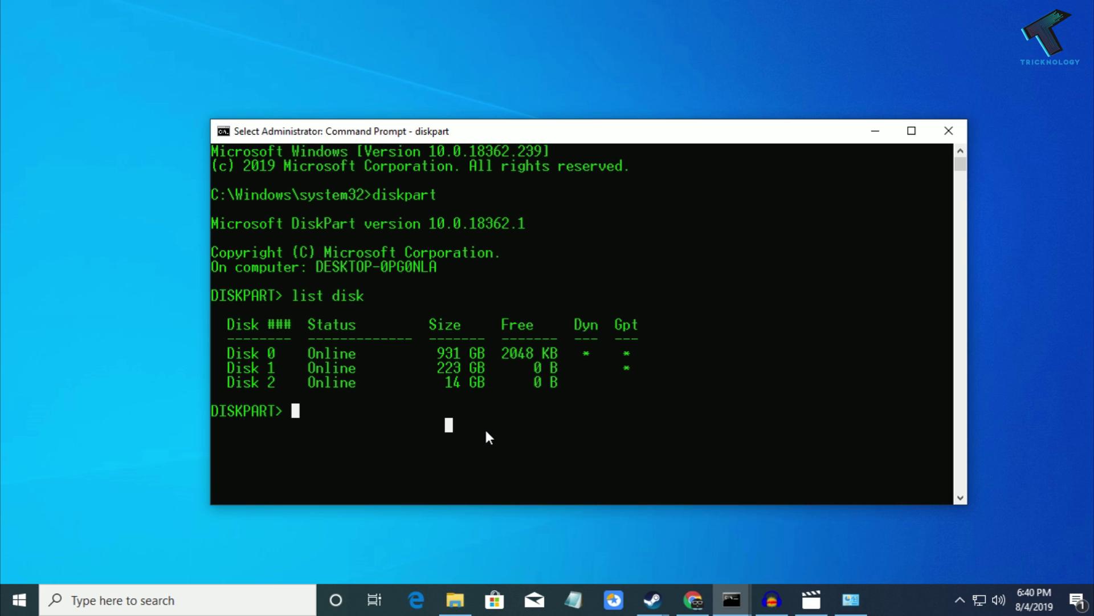
Step: Target Disk 2 in DiskPart with select disk 2
type("sele")
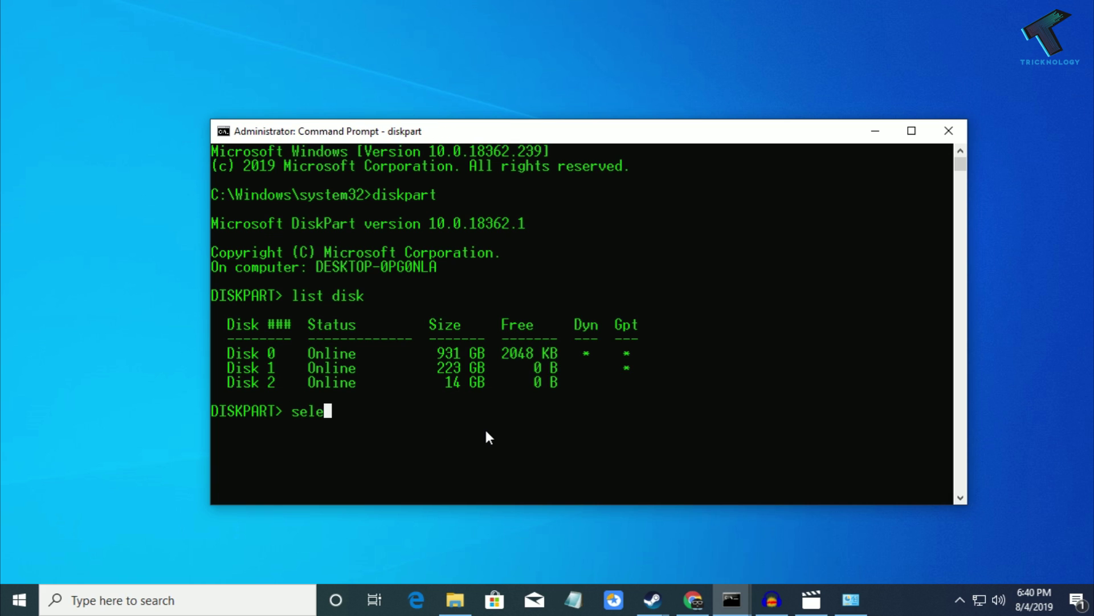
type("ct disk 2")
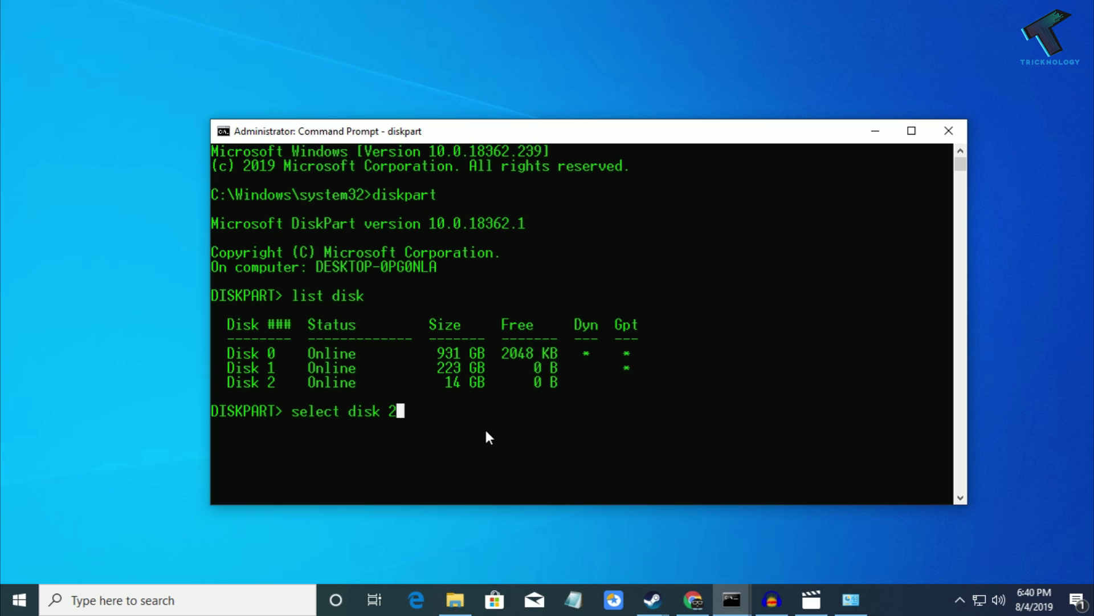
left_click_drag(228, 382, 257, 386)
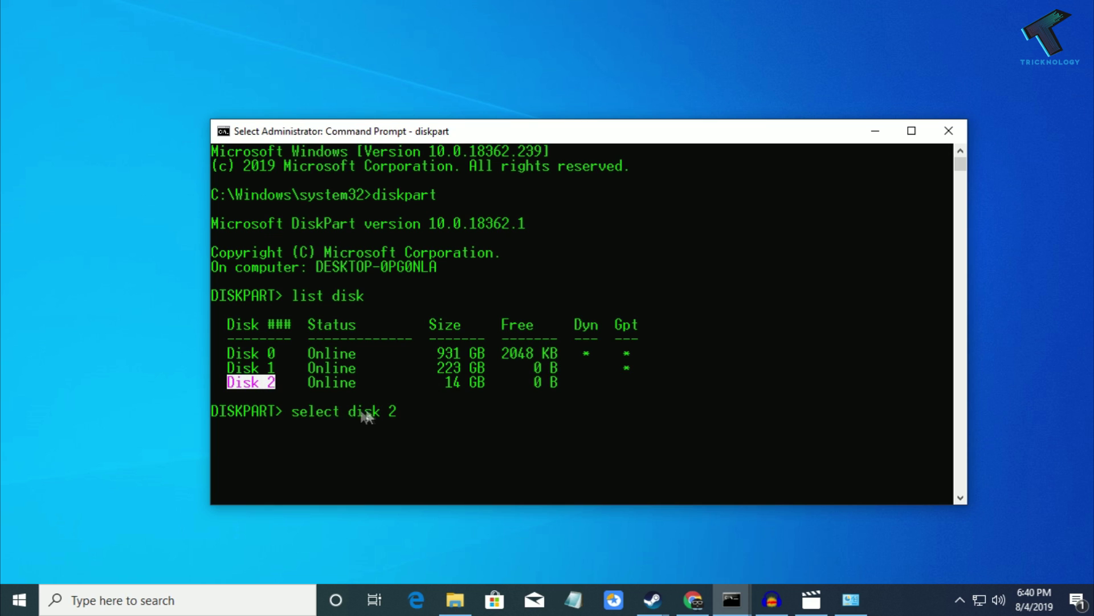
left_click(405, 419)
key("Return")
key("Return")
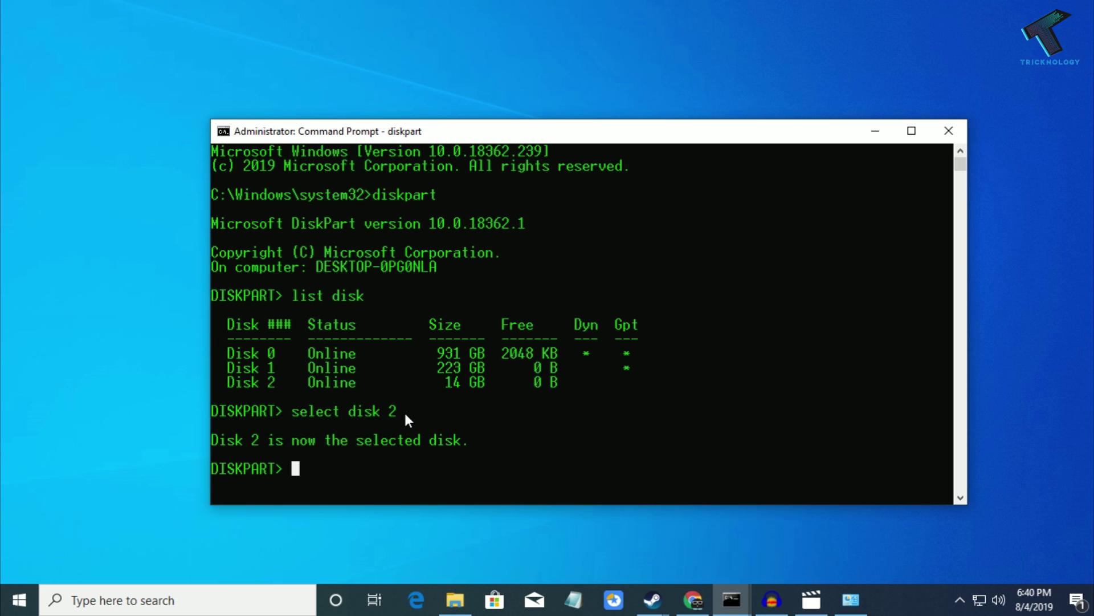
scroll(409, 421, "down", 2)
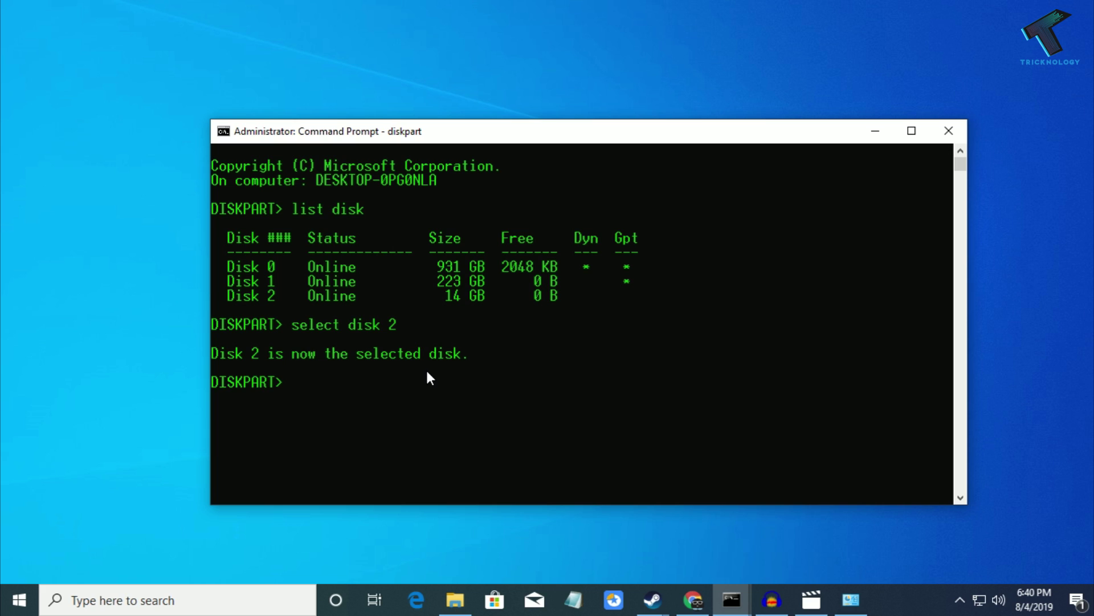
Step: Clear Disk 2's read-only attribute with attributes disk clear readonly, then minimize the console
type("attributes ")
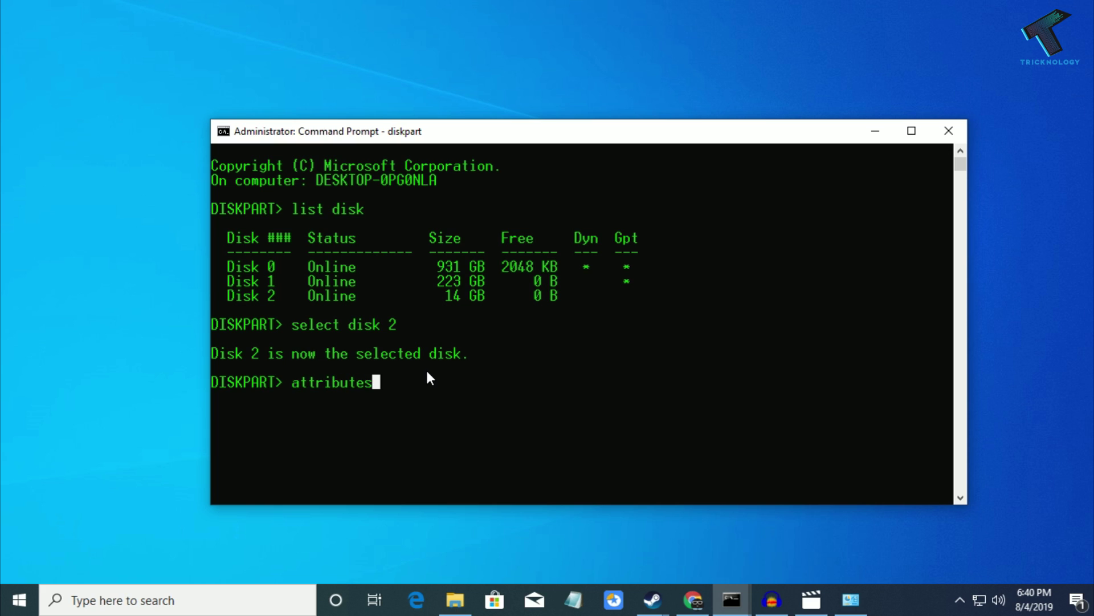
type("disk clear")
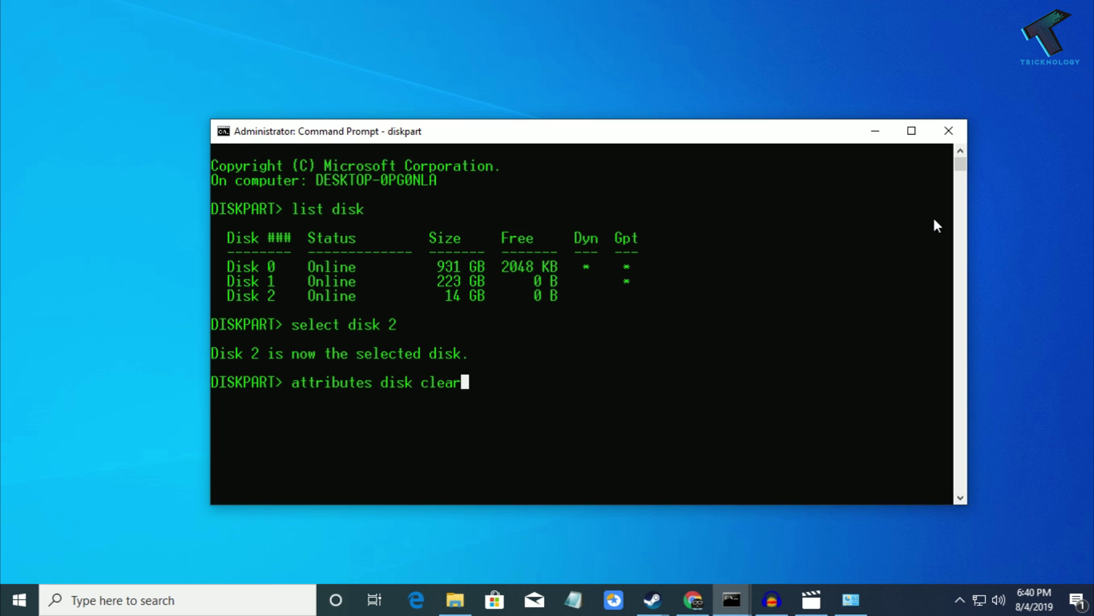
type(" readonly")
key("Return")
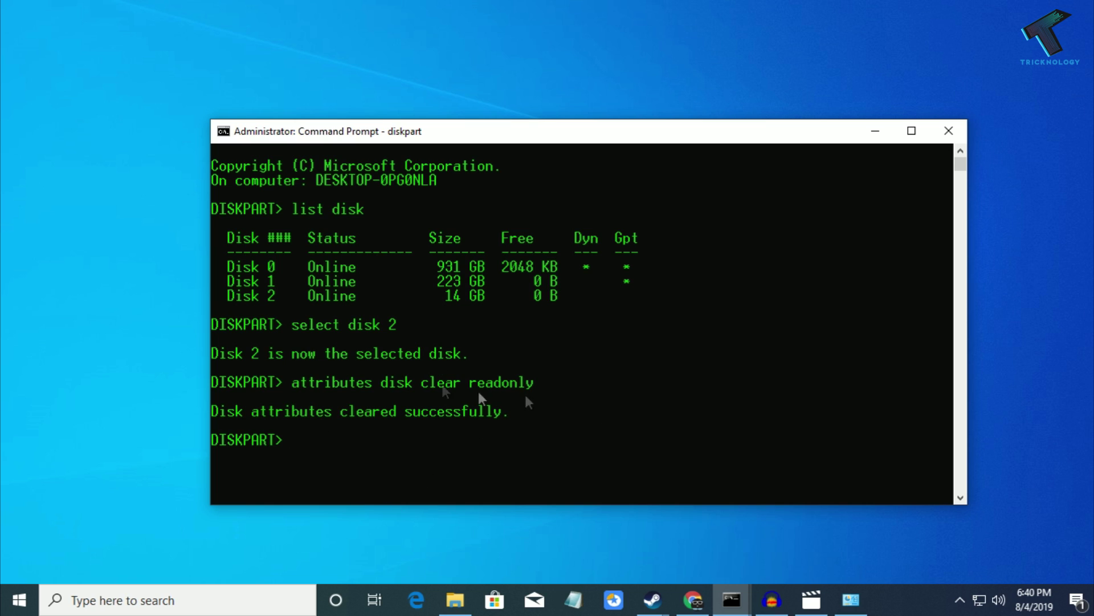
left_click(875, 131)
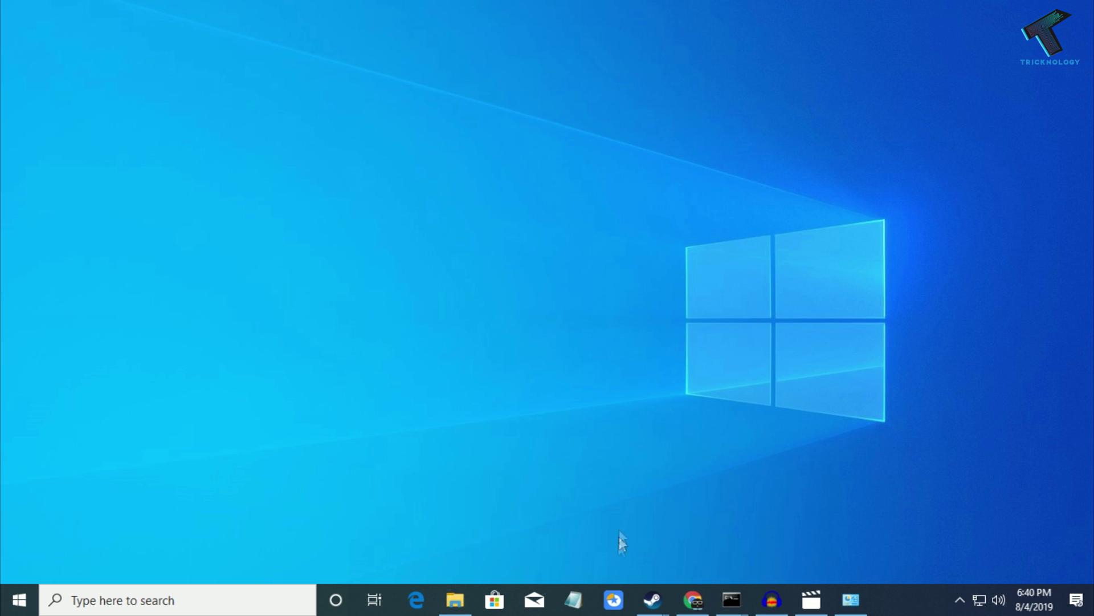
Step: Launch EaseUS and format Disk 2's H partition as NTFS with 4 KB clusters, applying the operation
left_click(615, 601)
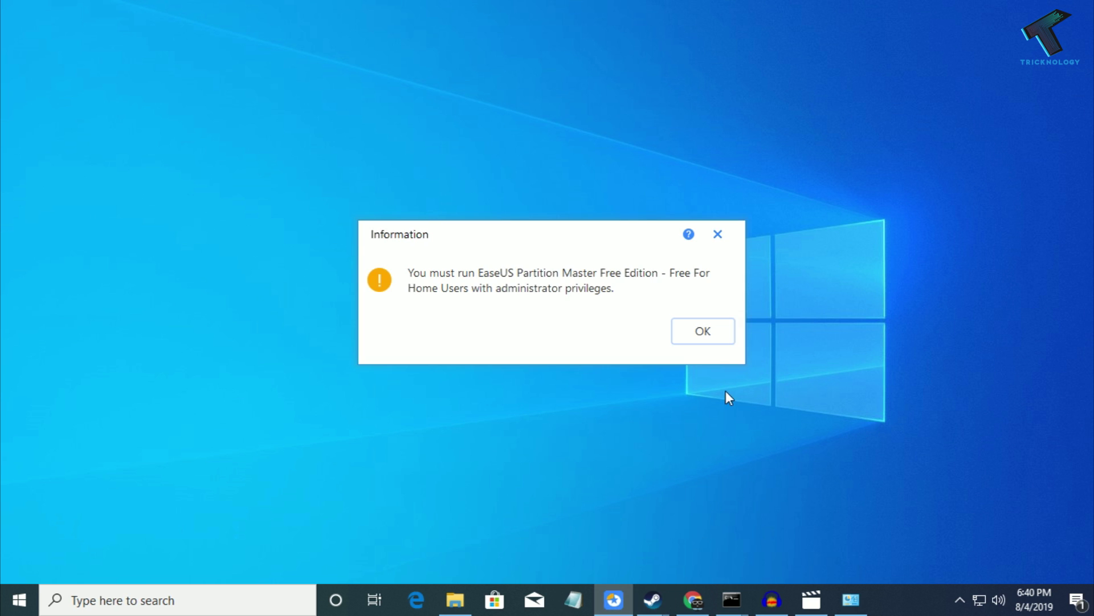
left_click(705, 330)
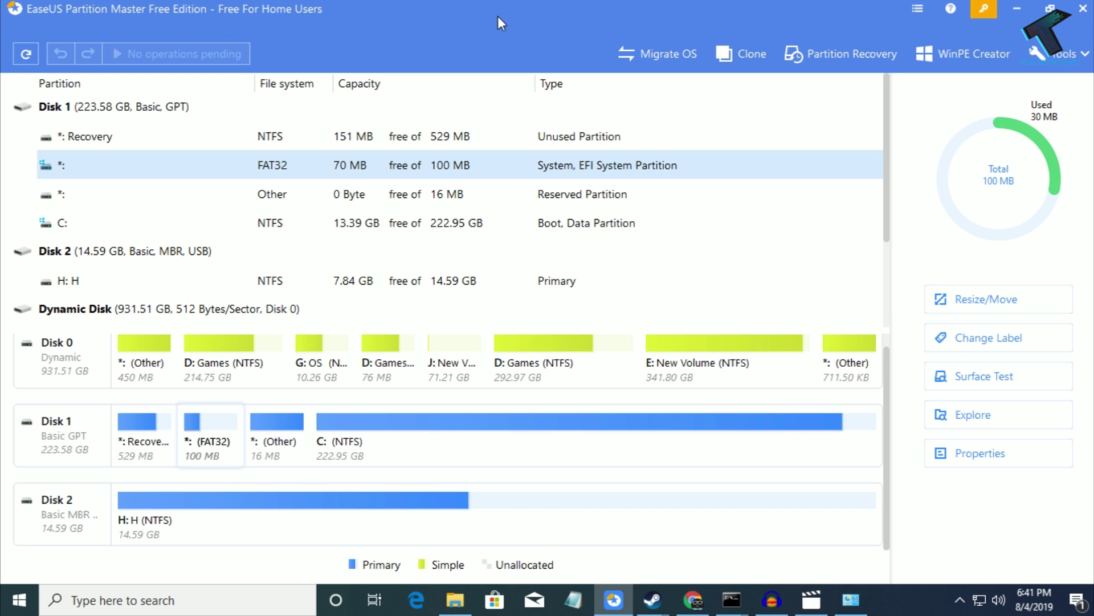
right_click(366, 280)
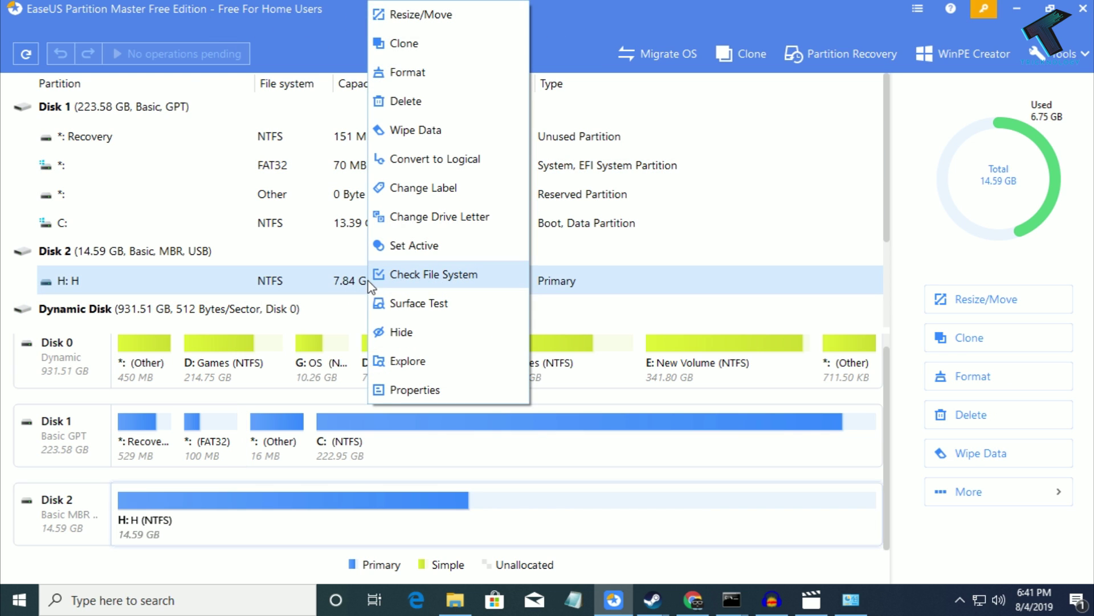
left_click(456, 73)
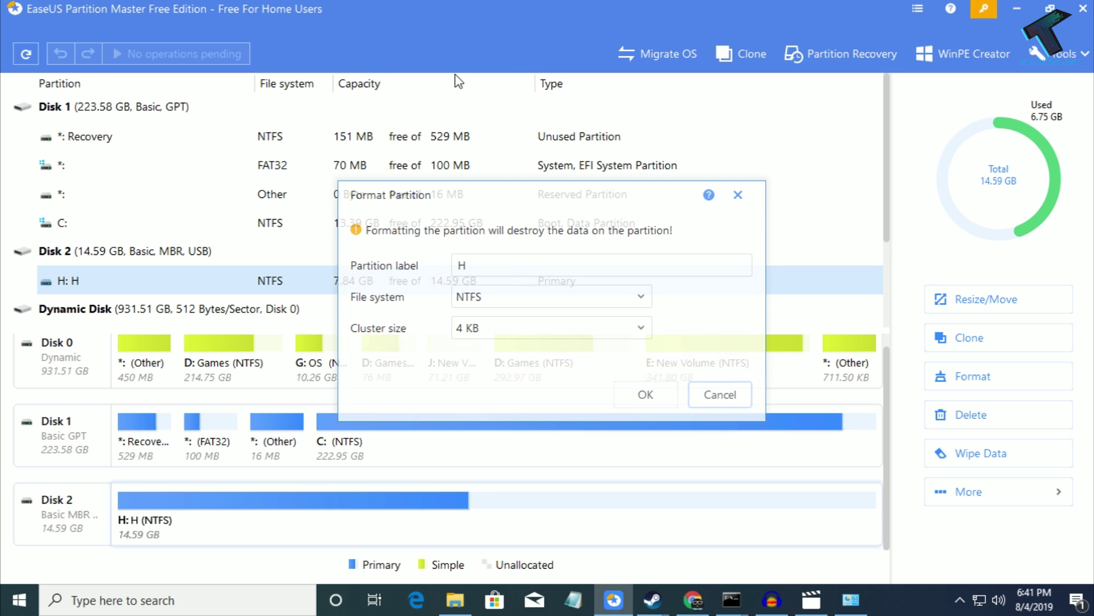
left_click(655, 394)
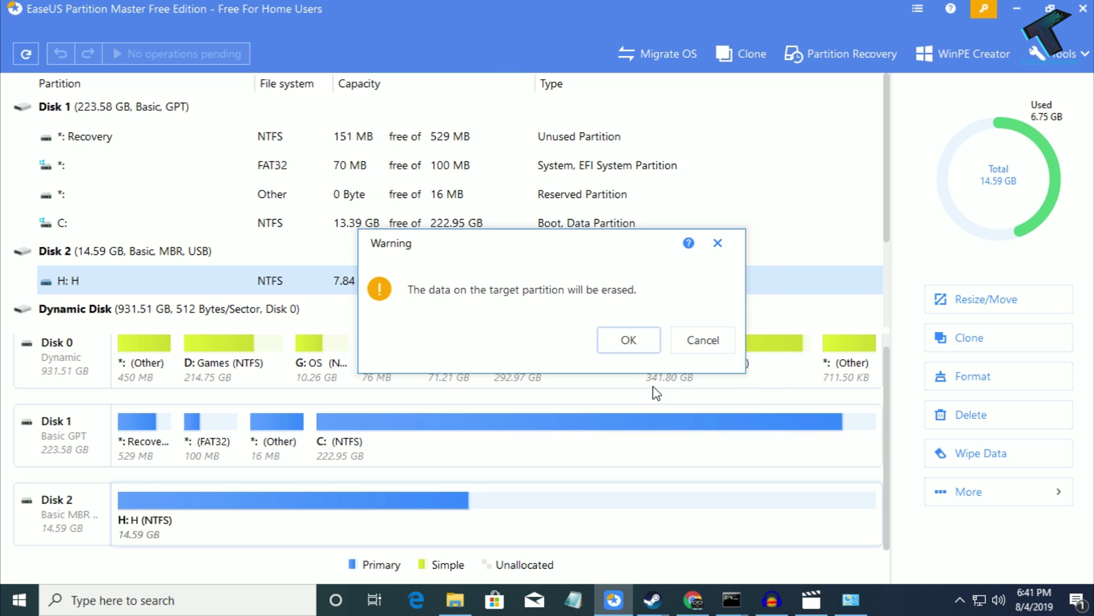
left_click(640, 345)
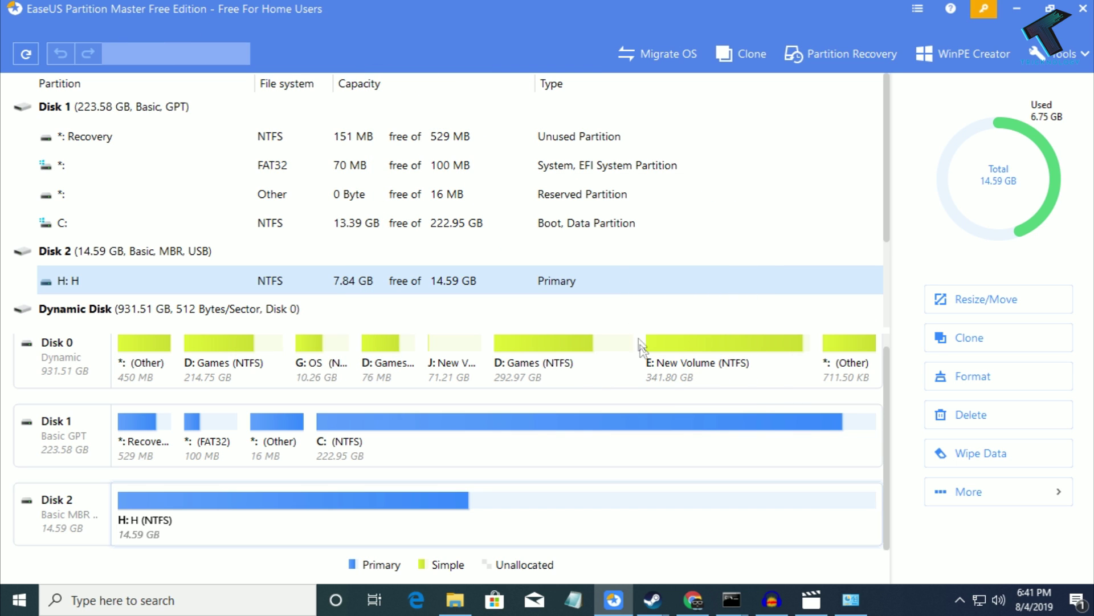
left_click(166, 56)
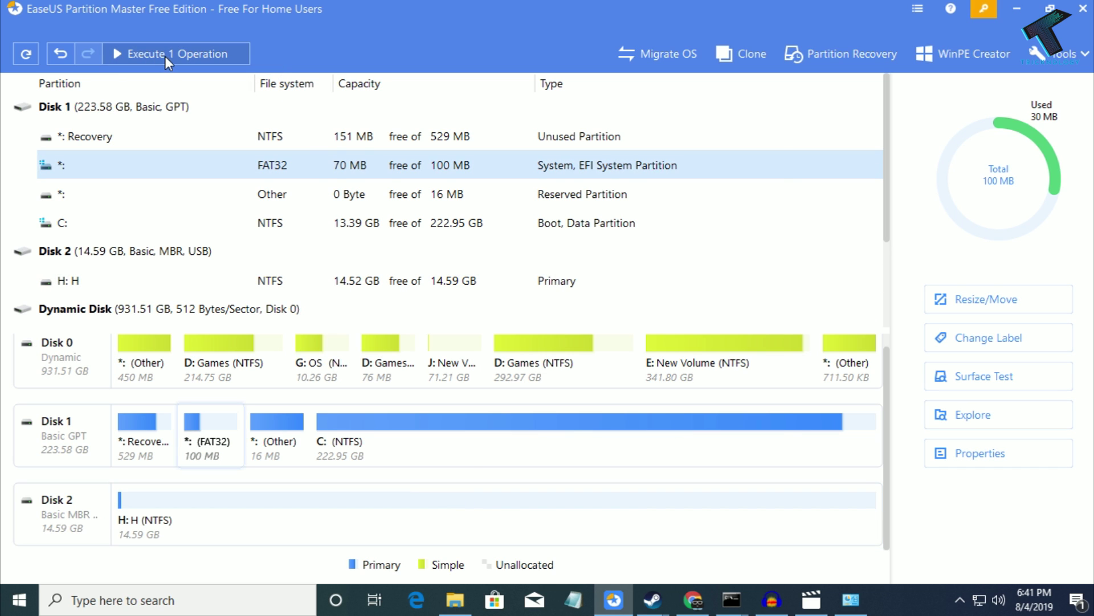
left_click(660, 444)
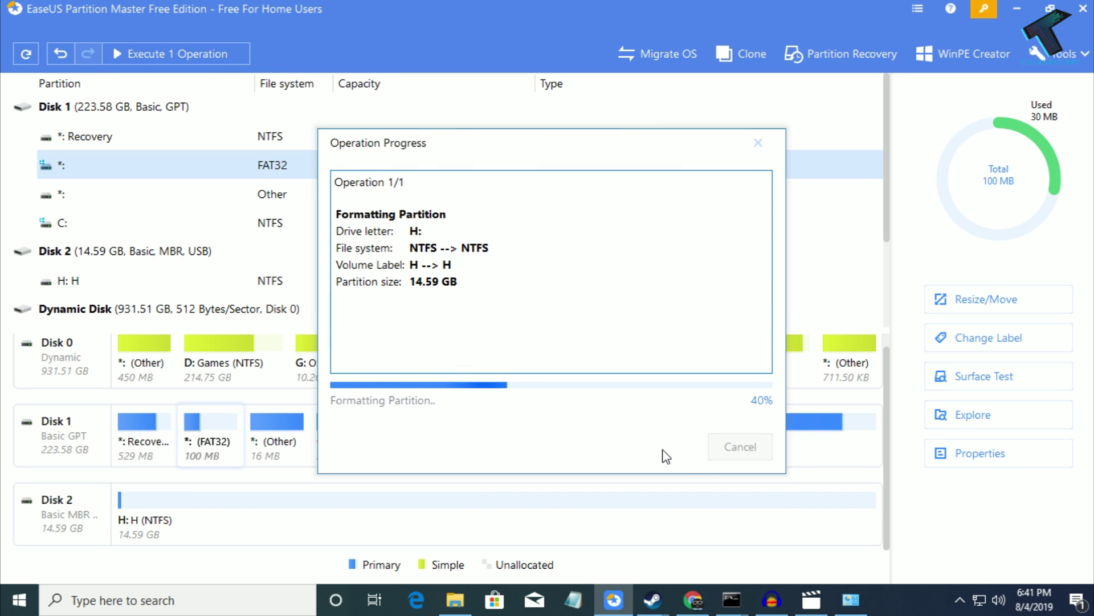